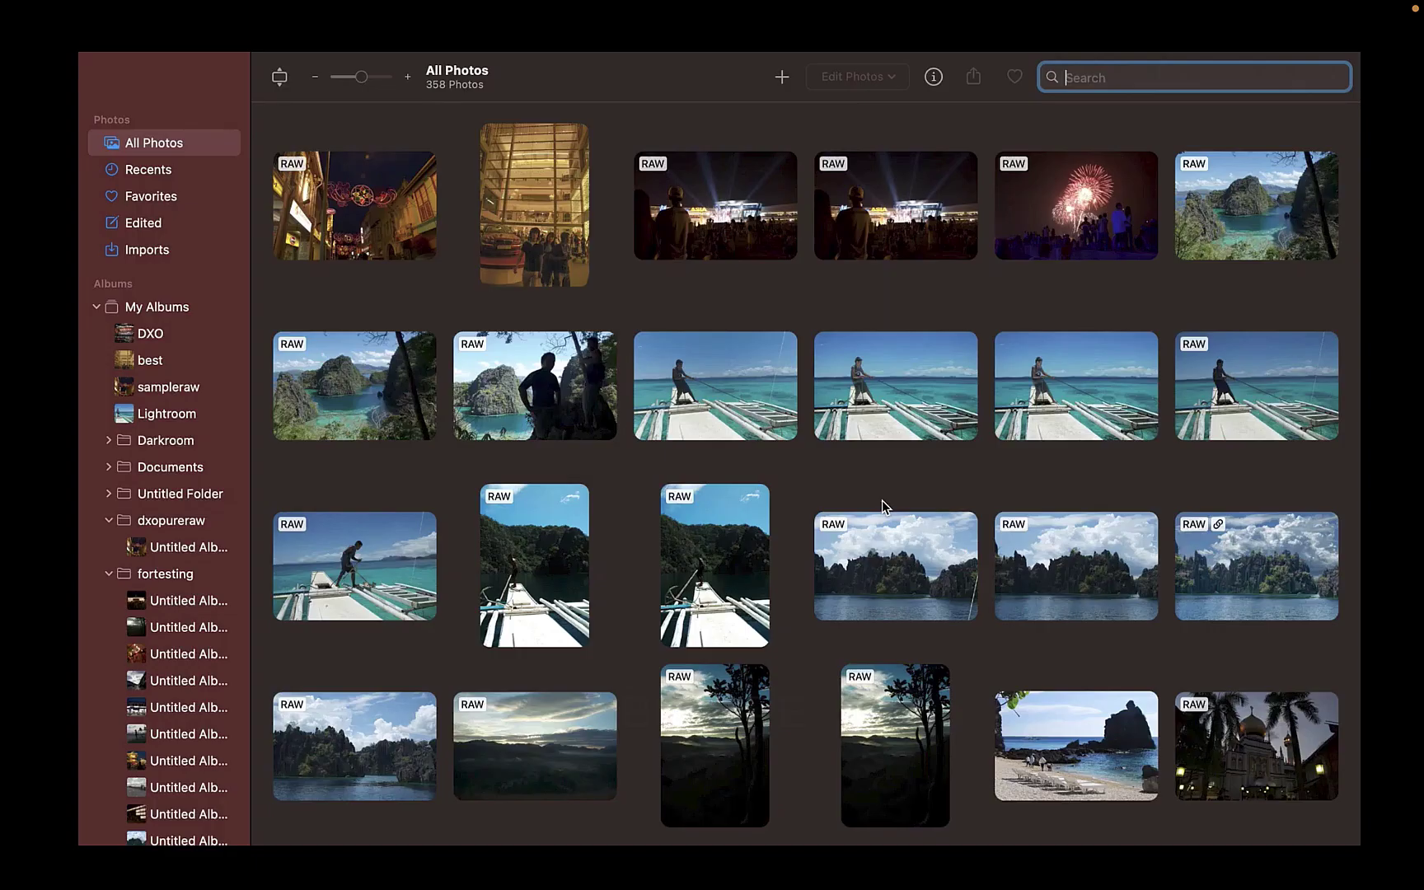
# Step: Open the boat photo in the editor and show its adjustment controls
pyautogui.scroll(-10, 883, 501)
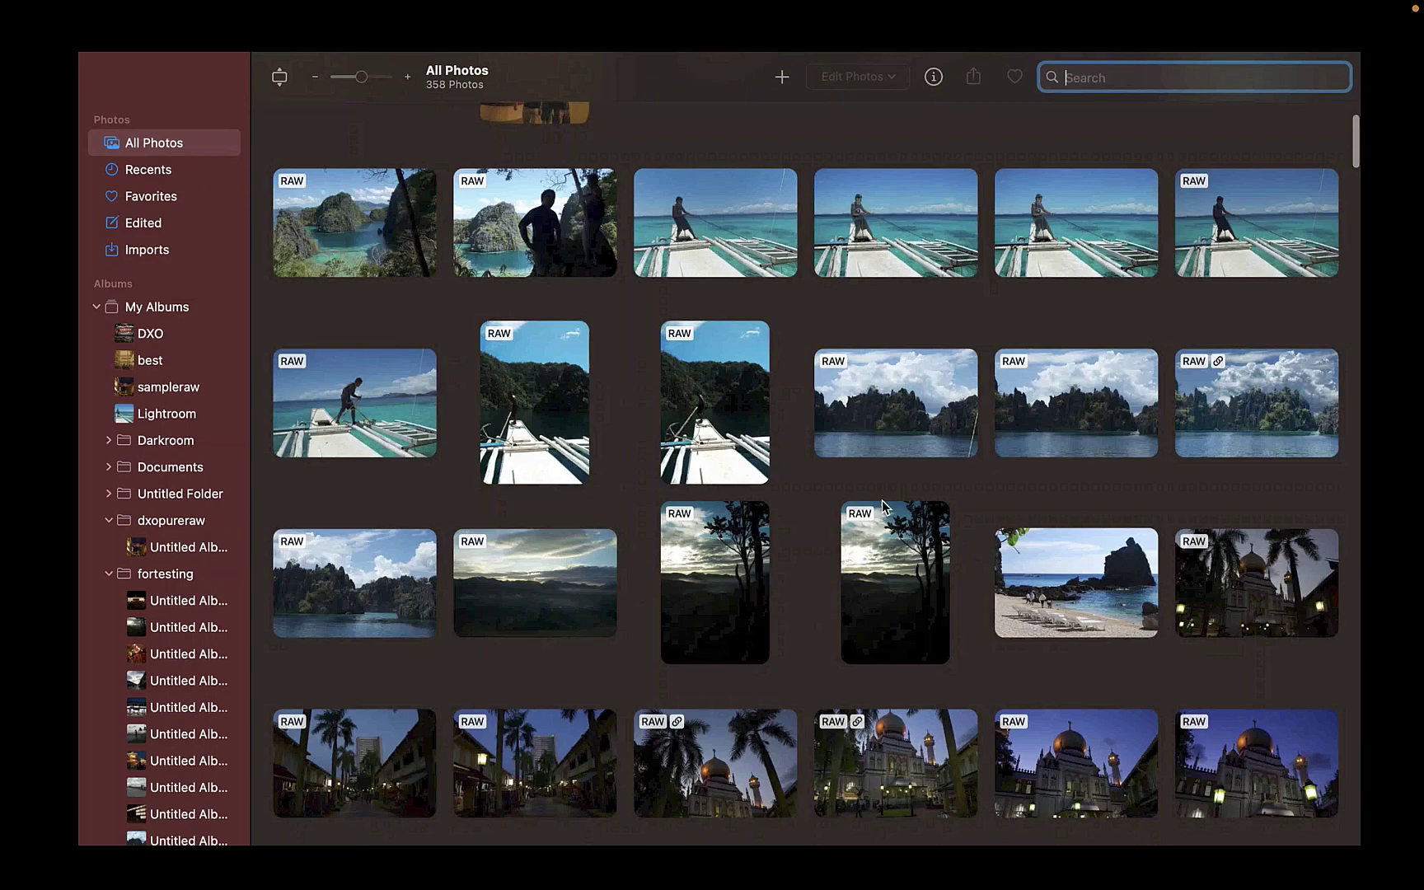
pyautogui.scroll(10, 883, 501)
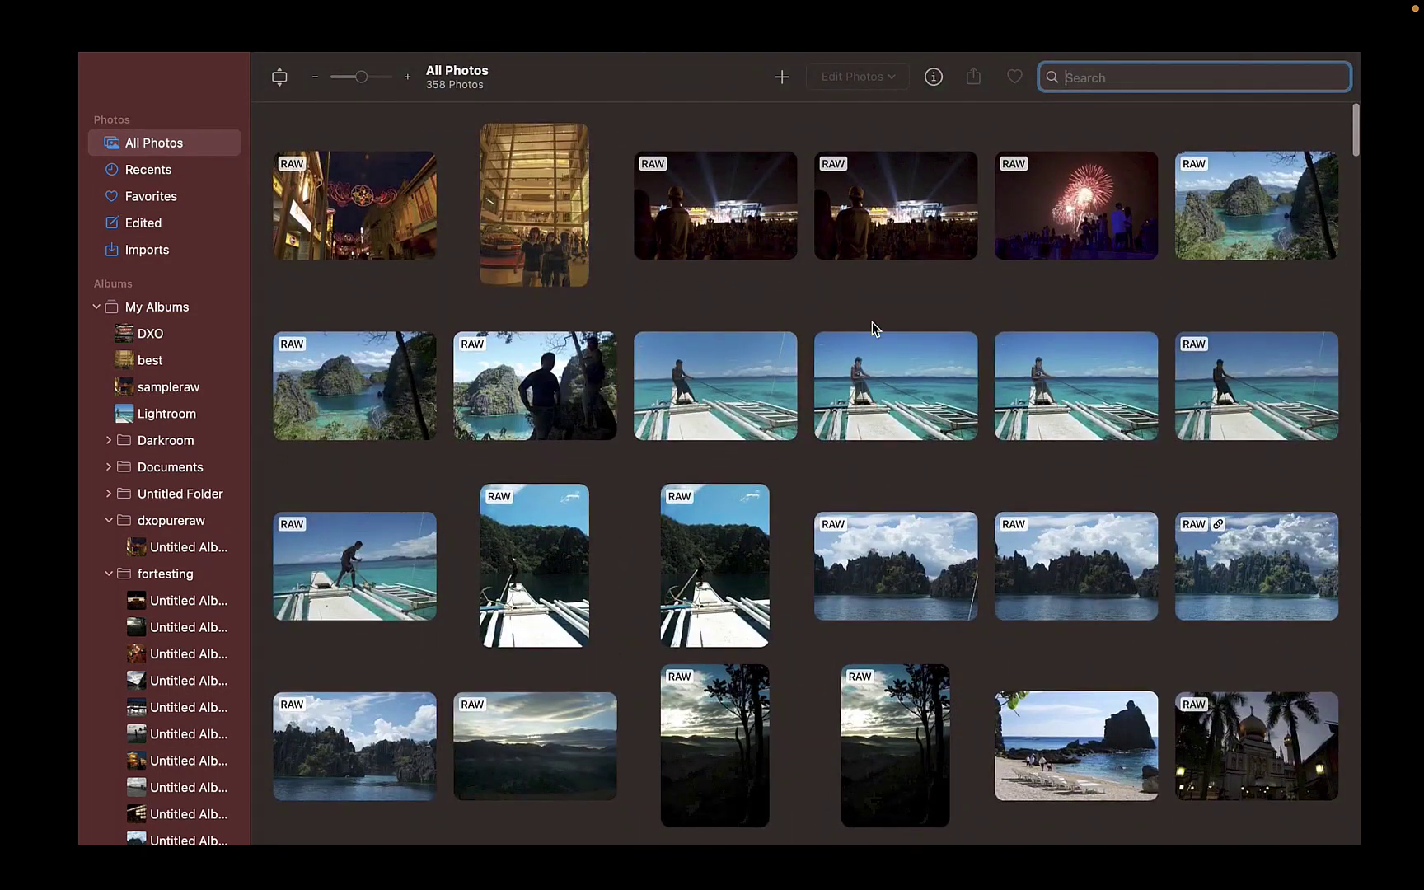
pyautogui.doubleClick(1235, 399)
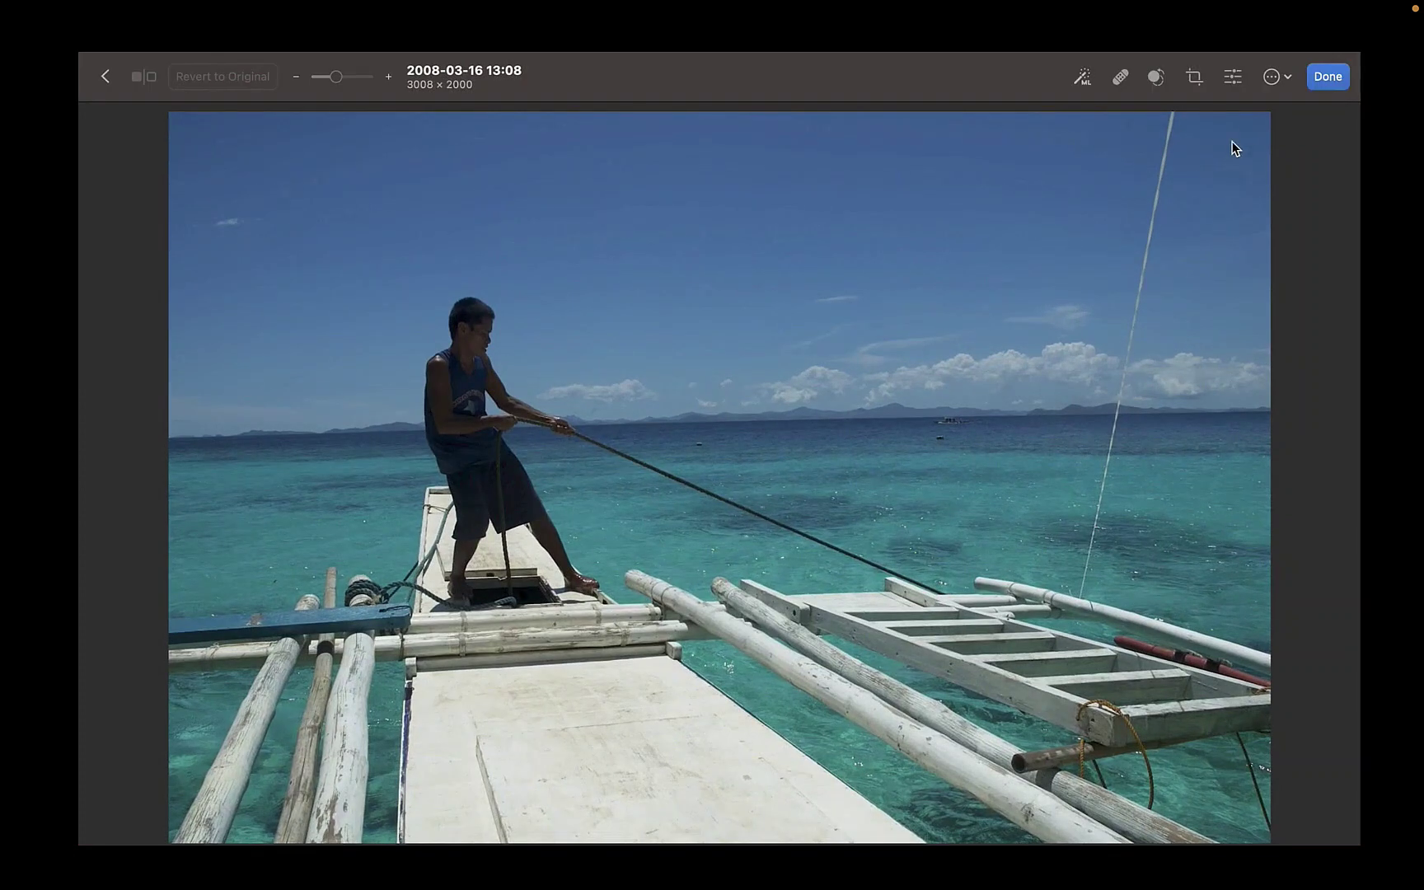
pyautogui.click(1231, 77)
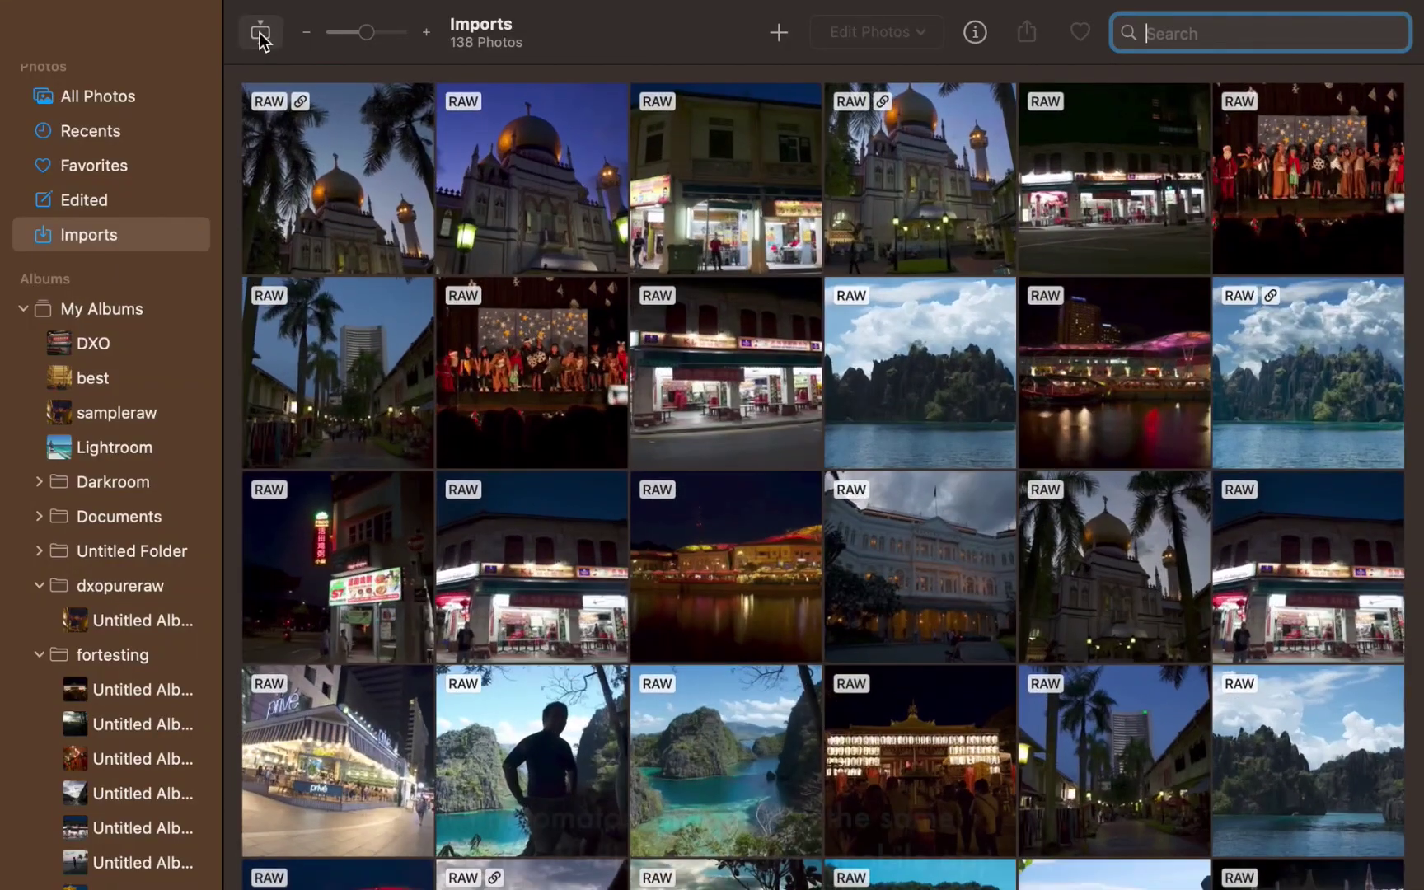
# Step: Toggle thumbnails between original aspect ratio and square, resize them, and view Favorites and Imports
pyautogui.click(259, 33)
pyautogui.click(260, 32)
pyautogui.moveTo(365, 37)
pyautogui.mouseDown()
pyautogui.moveTo(391, 33)
pyautogui.moveTo(350, 45)
pyautogui.moveTo(385, 46)
pyautogui.moveTo(362, 48)
pyautogui.mouseUp()
pyautogui.click(94, 165)
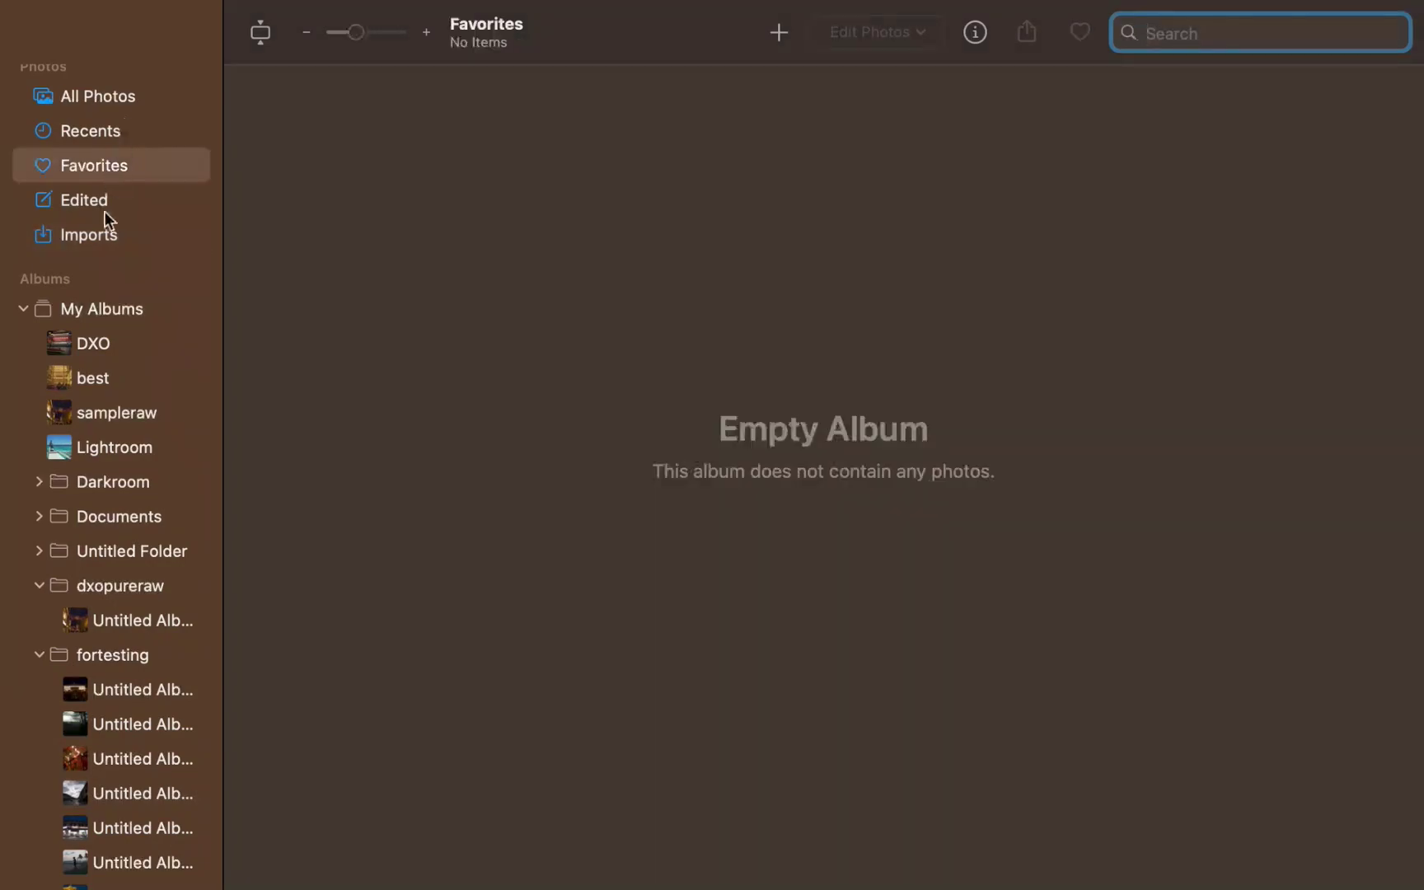
pyautogui.click(99, 221)
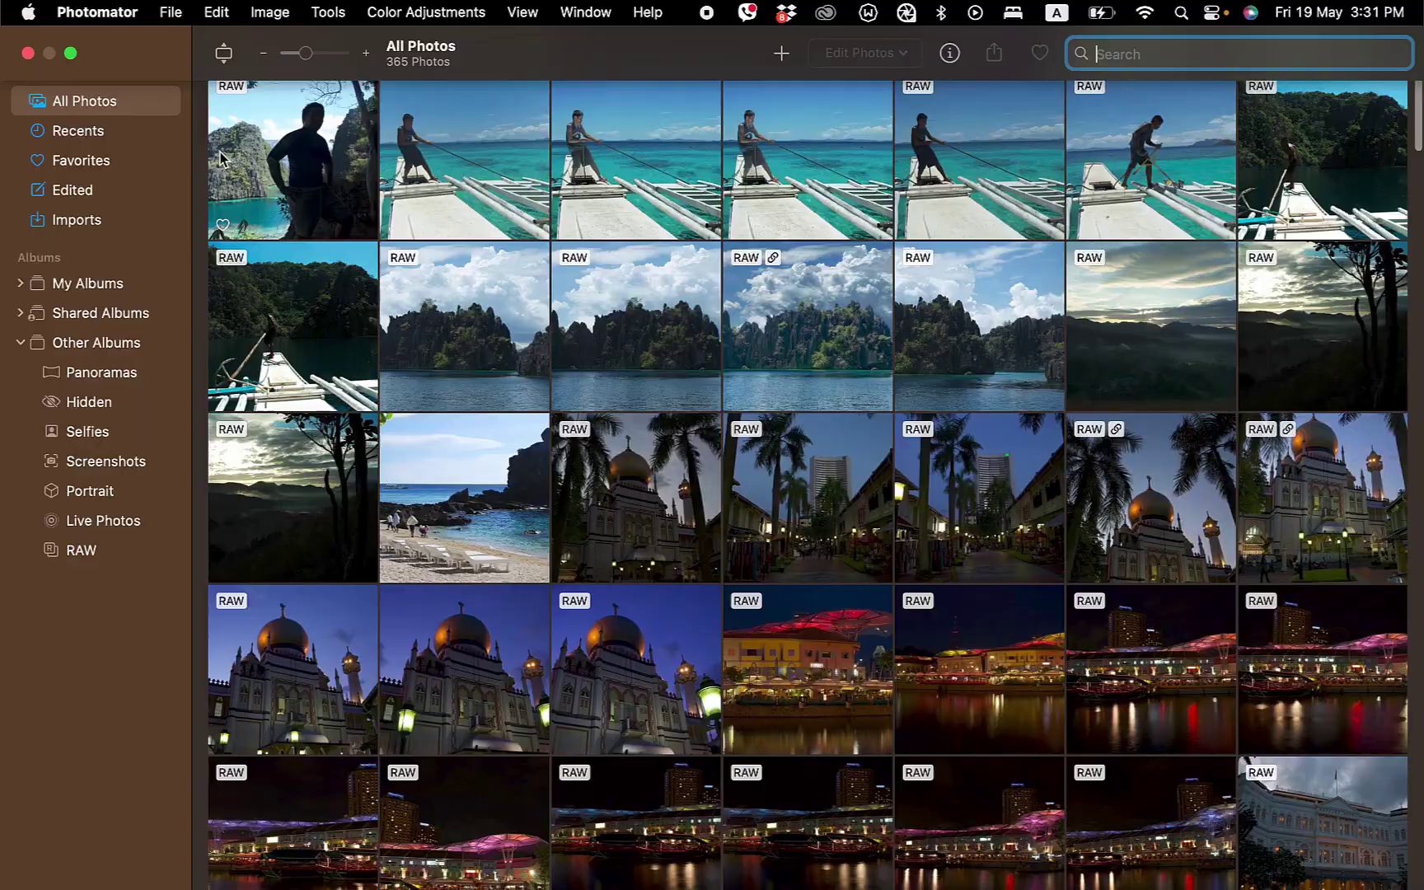
# Step: Create a new album named 'tri' and drag the four selected photos into it
pyautogui.click(165, 12)
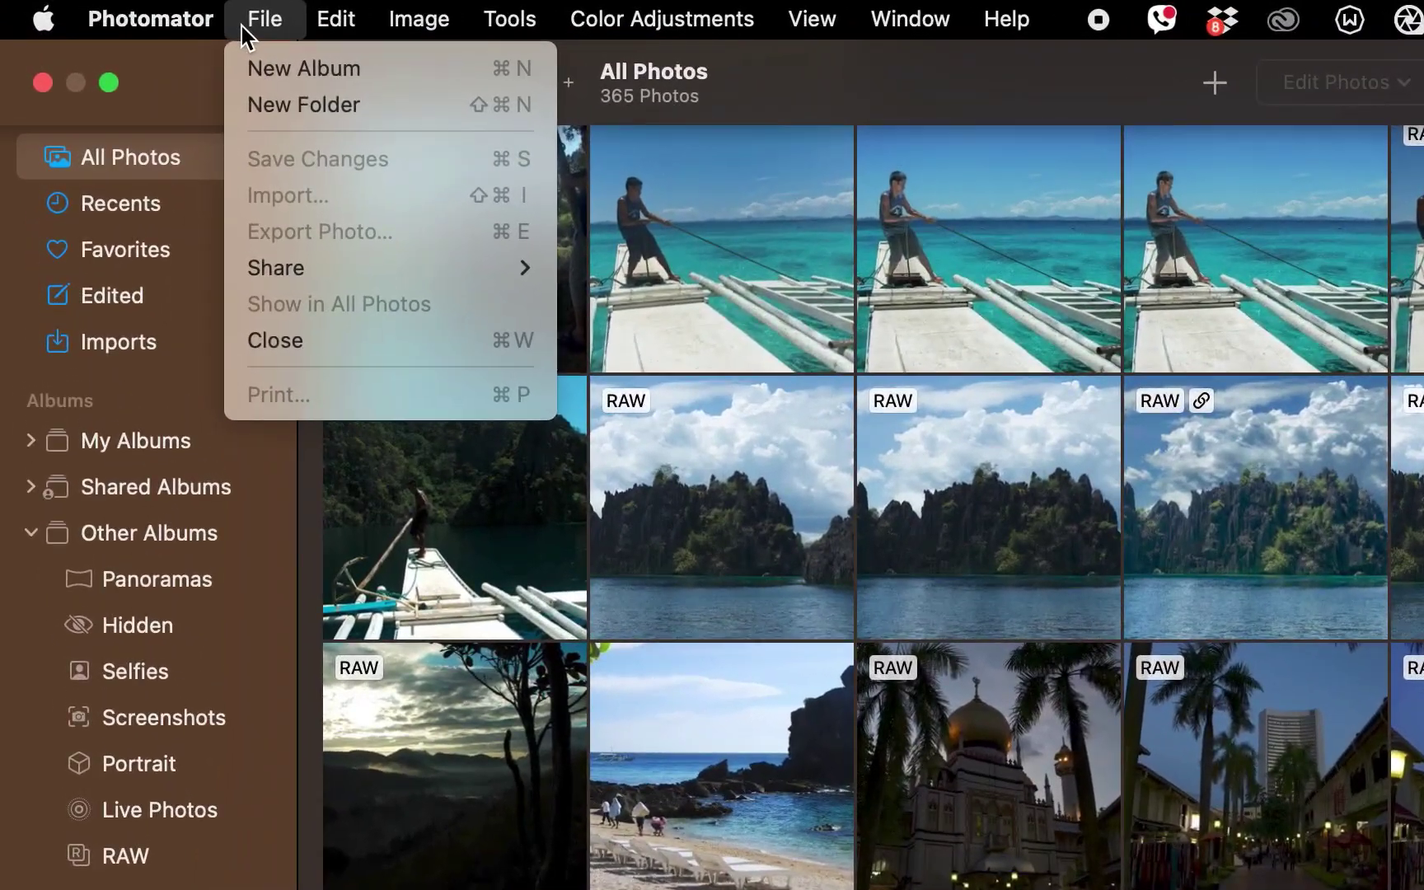
pyautogui.click(255, 70)
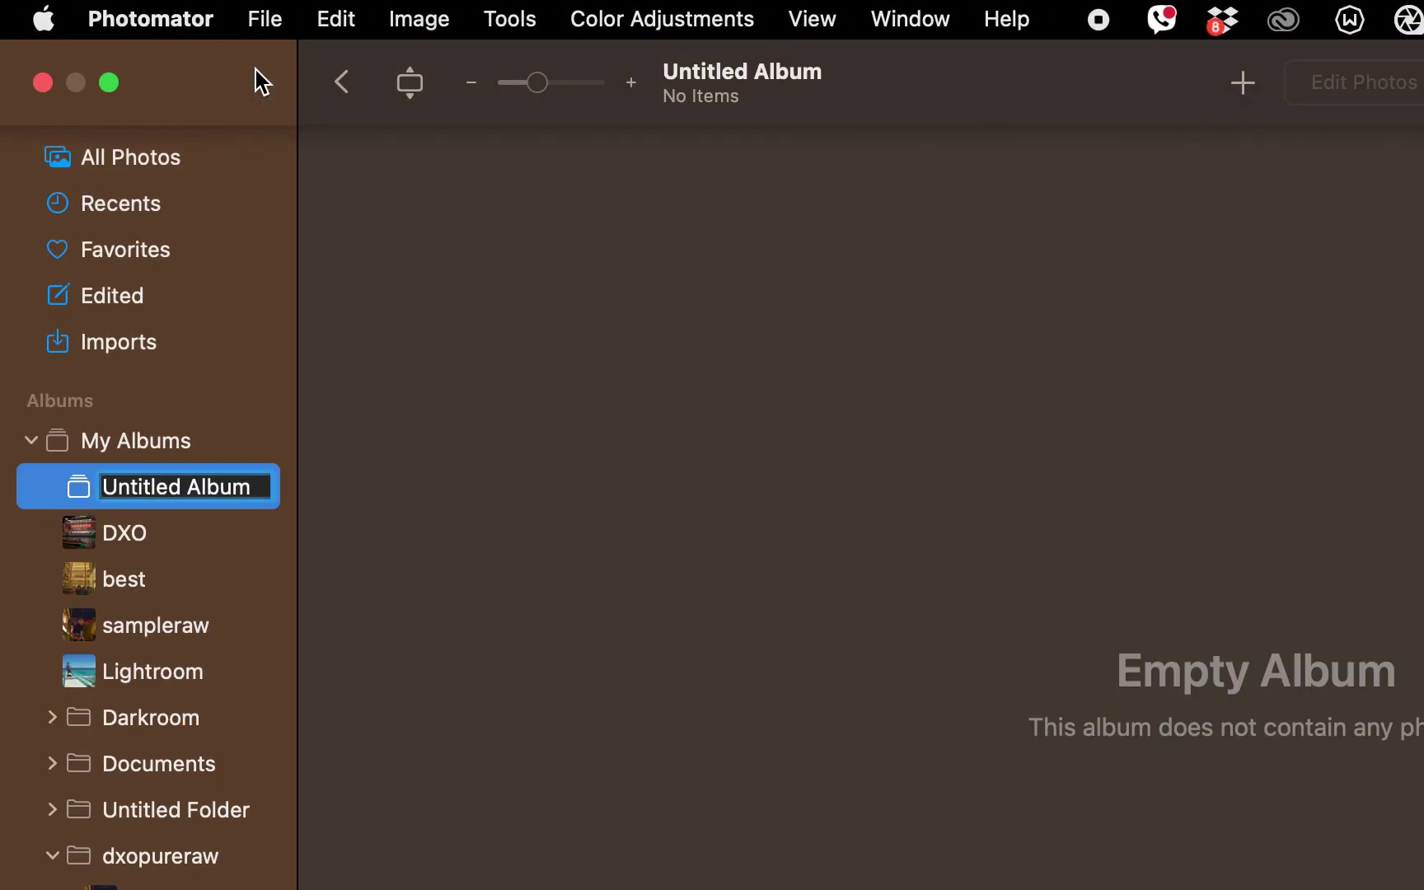
pyautogui.write('triptojapan')
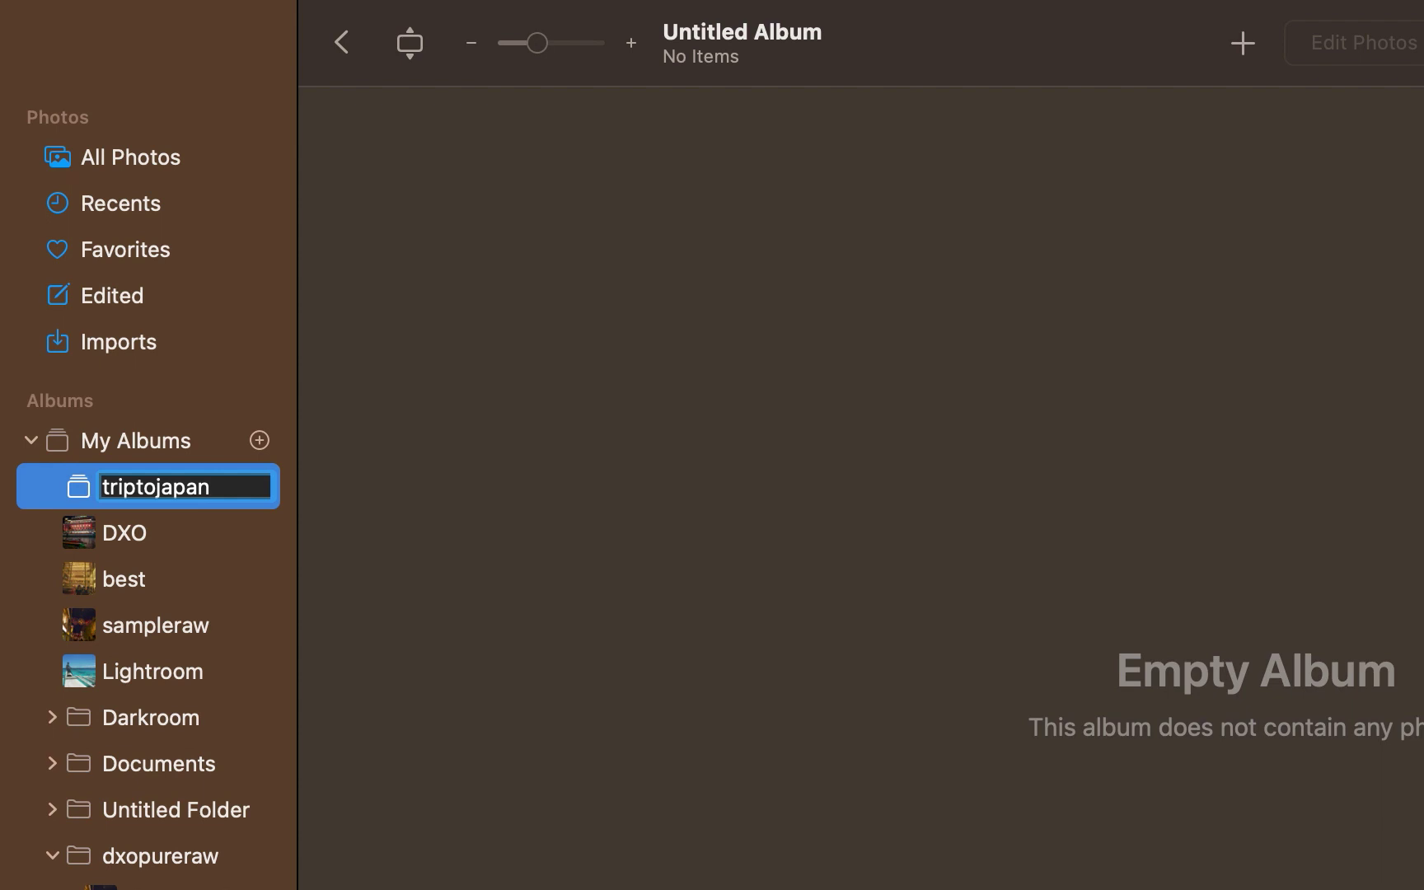
pyautogui.press('Return')
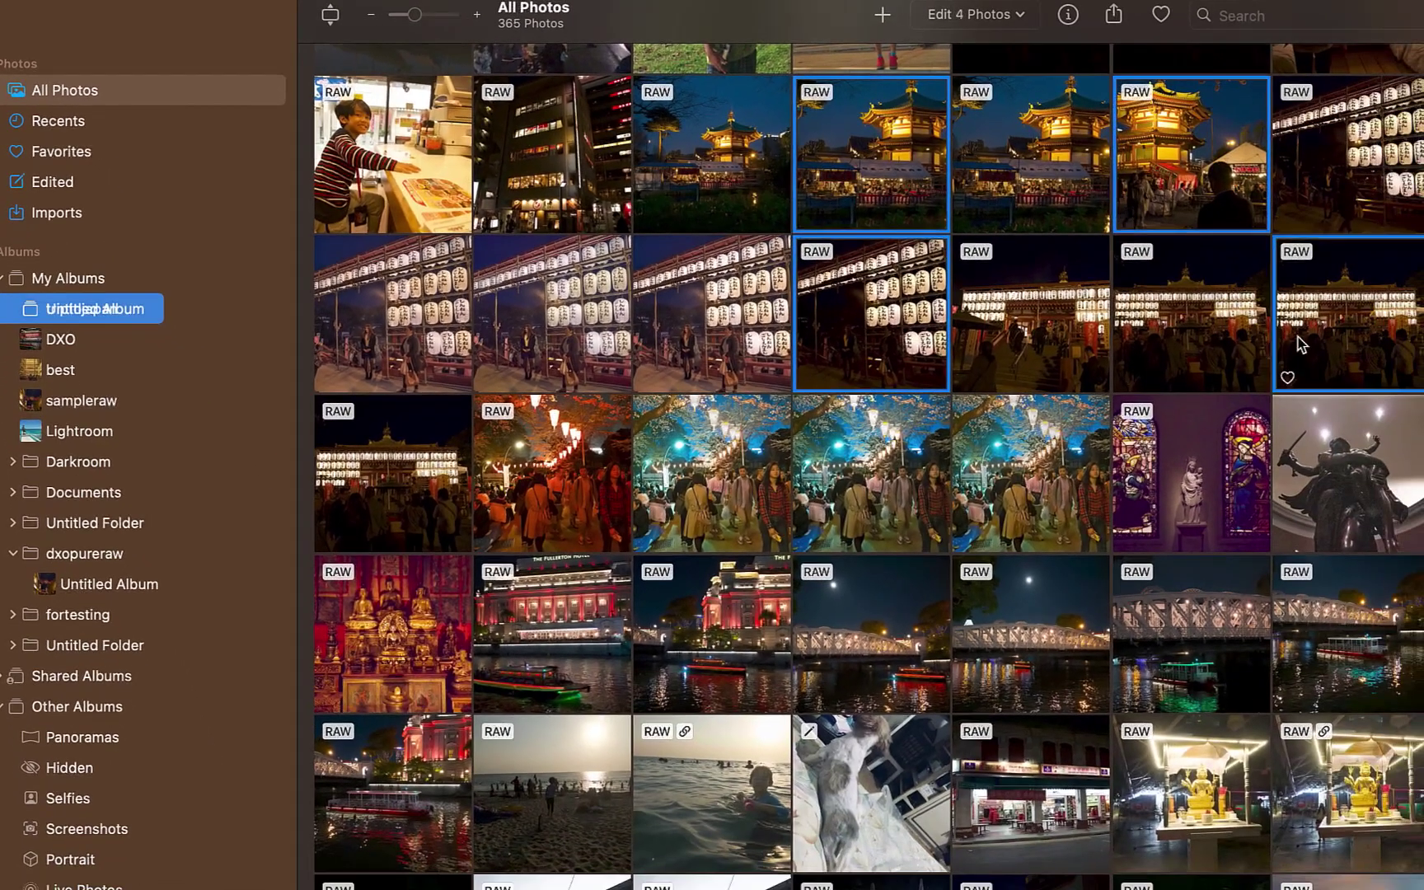
pyautogui.moveTo(1300, 344); pyautogui.dragTo(99, 311)
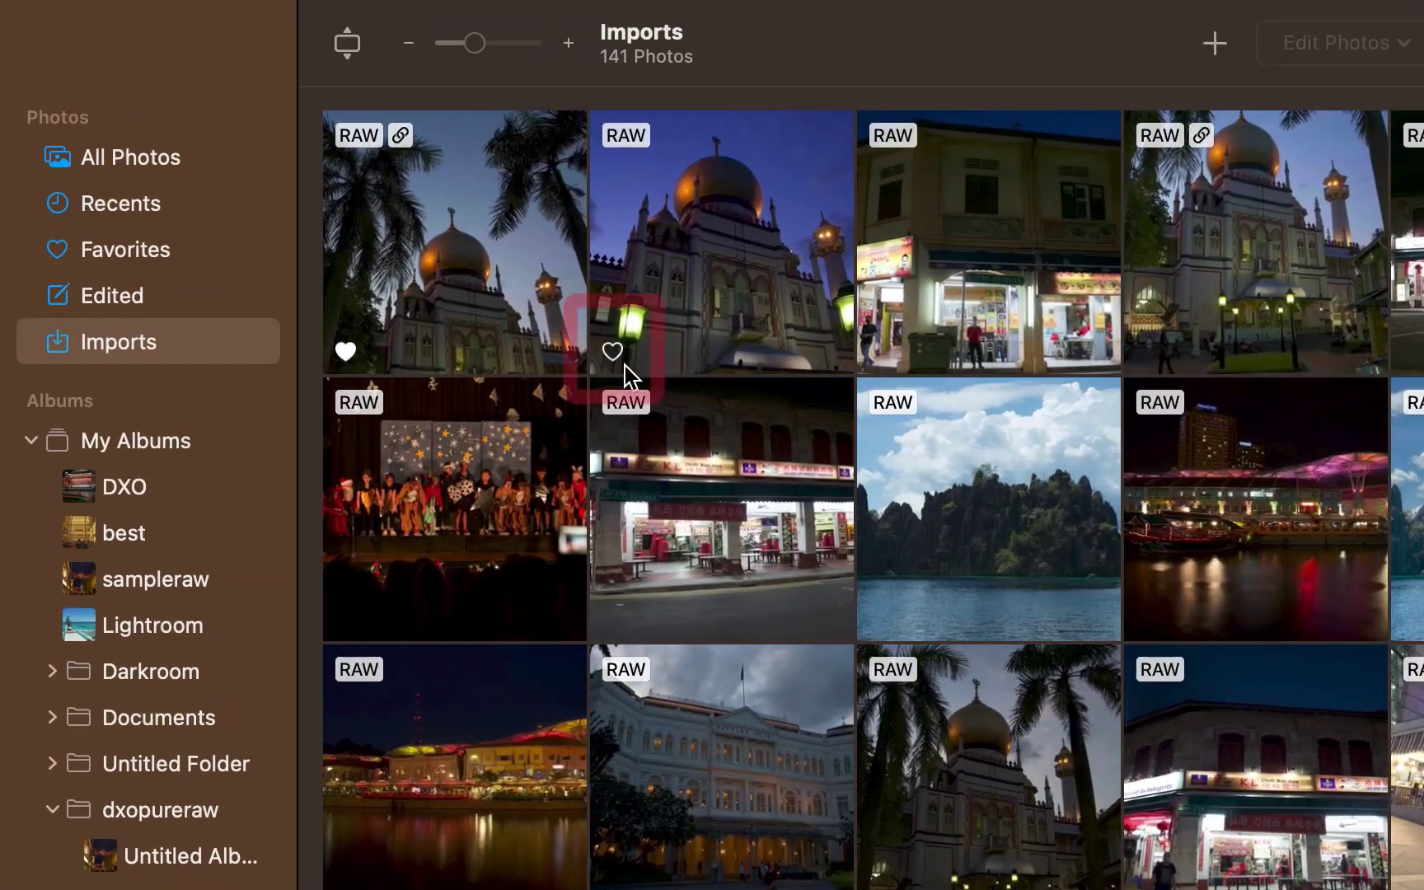
# Step: Favourite the second mosque photo, then unfavourite the first photo in Favorites
pyautogui.click(455, 263)
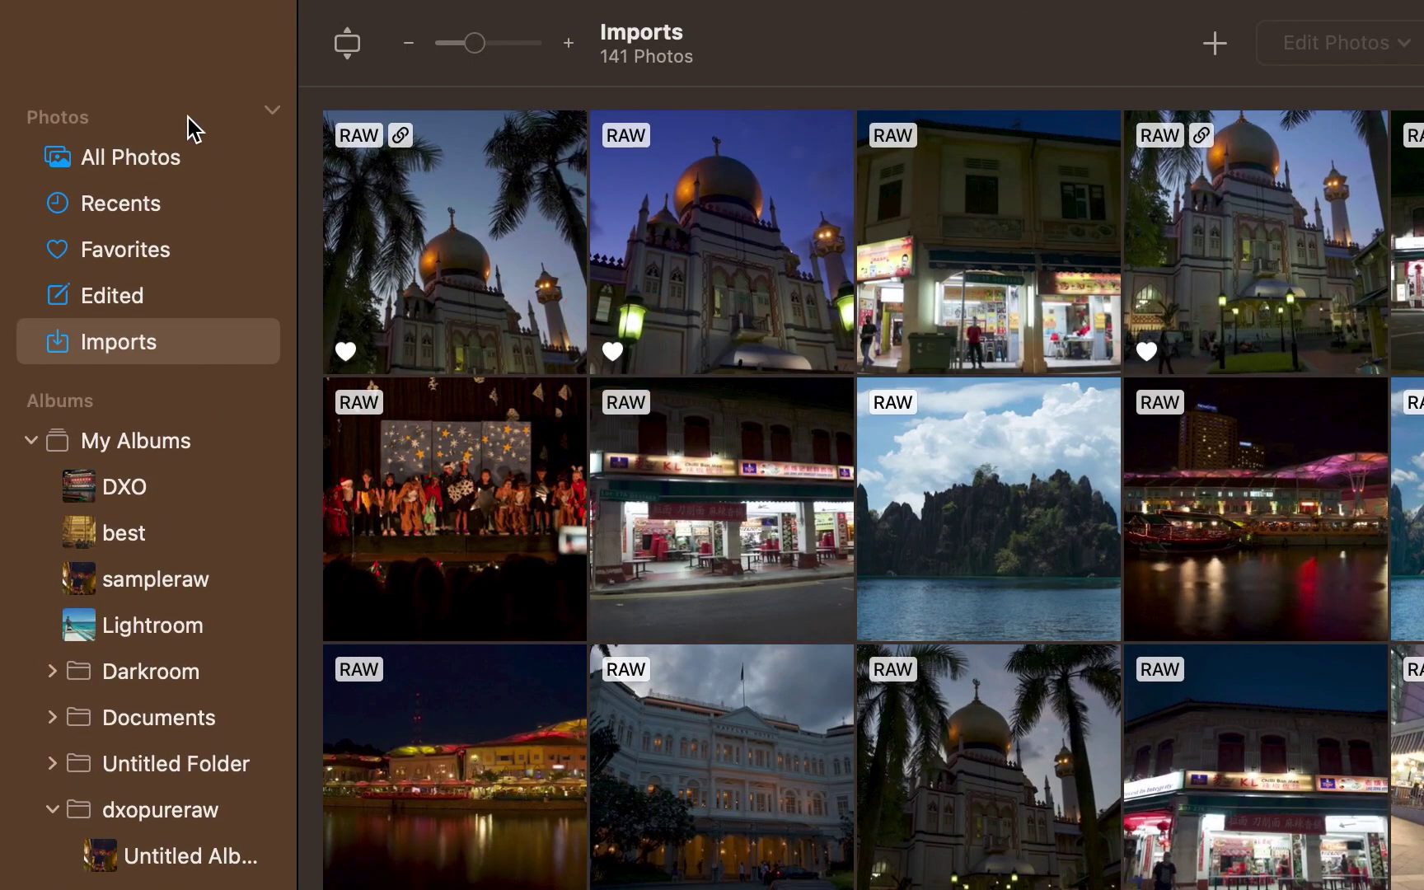
pyautogui.click(158, 250)
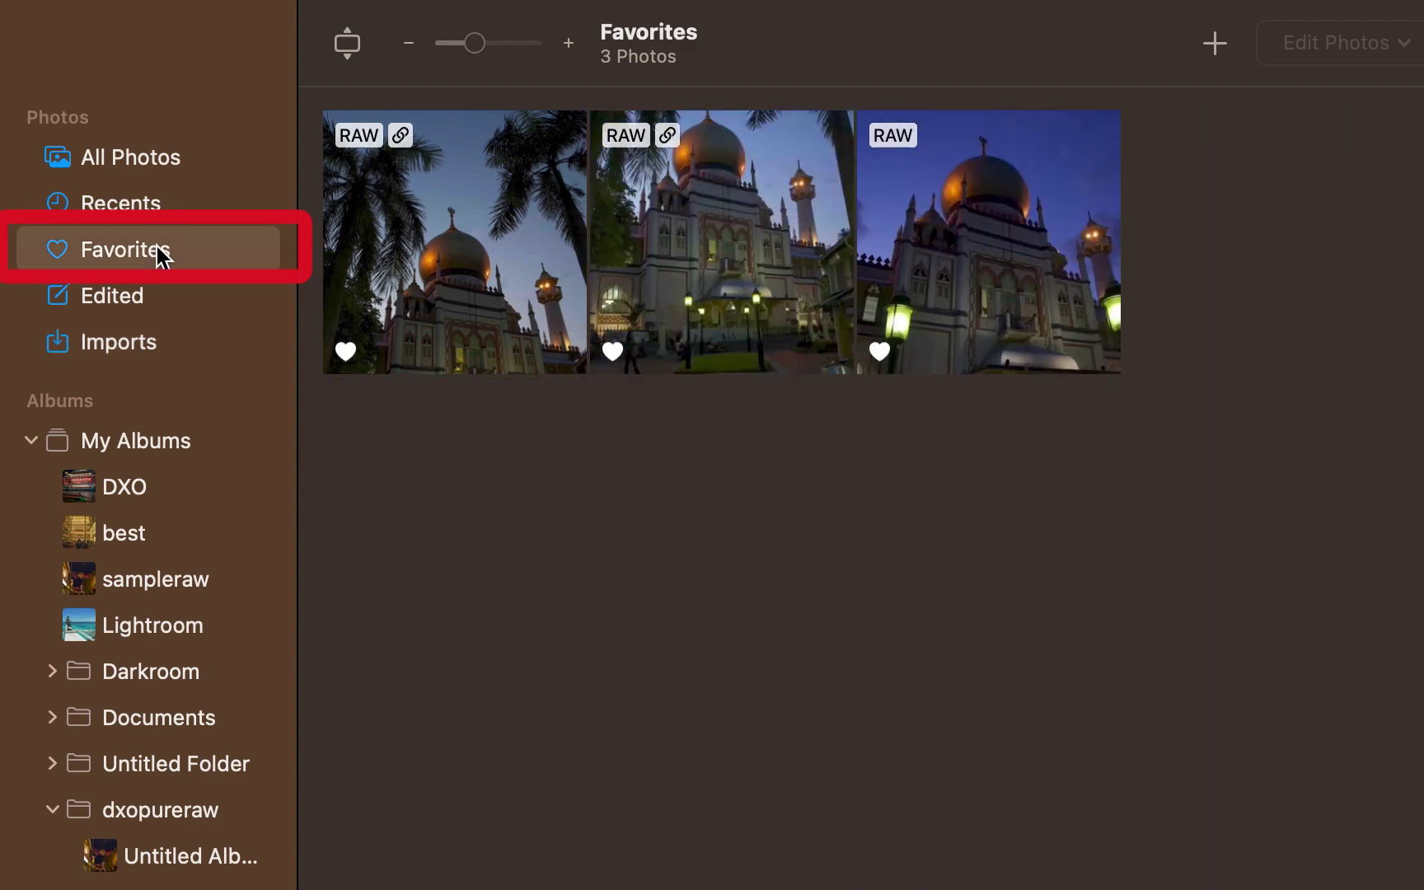
pyautogui.click(346, 352)
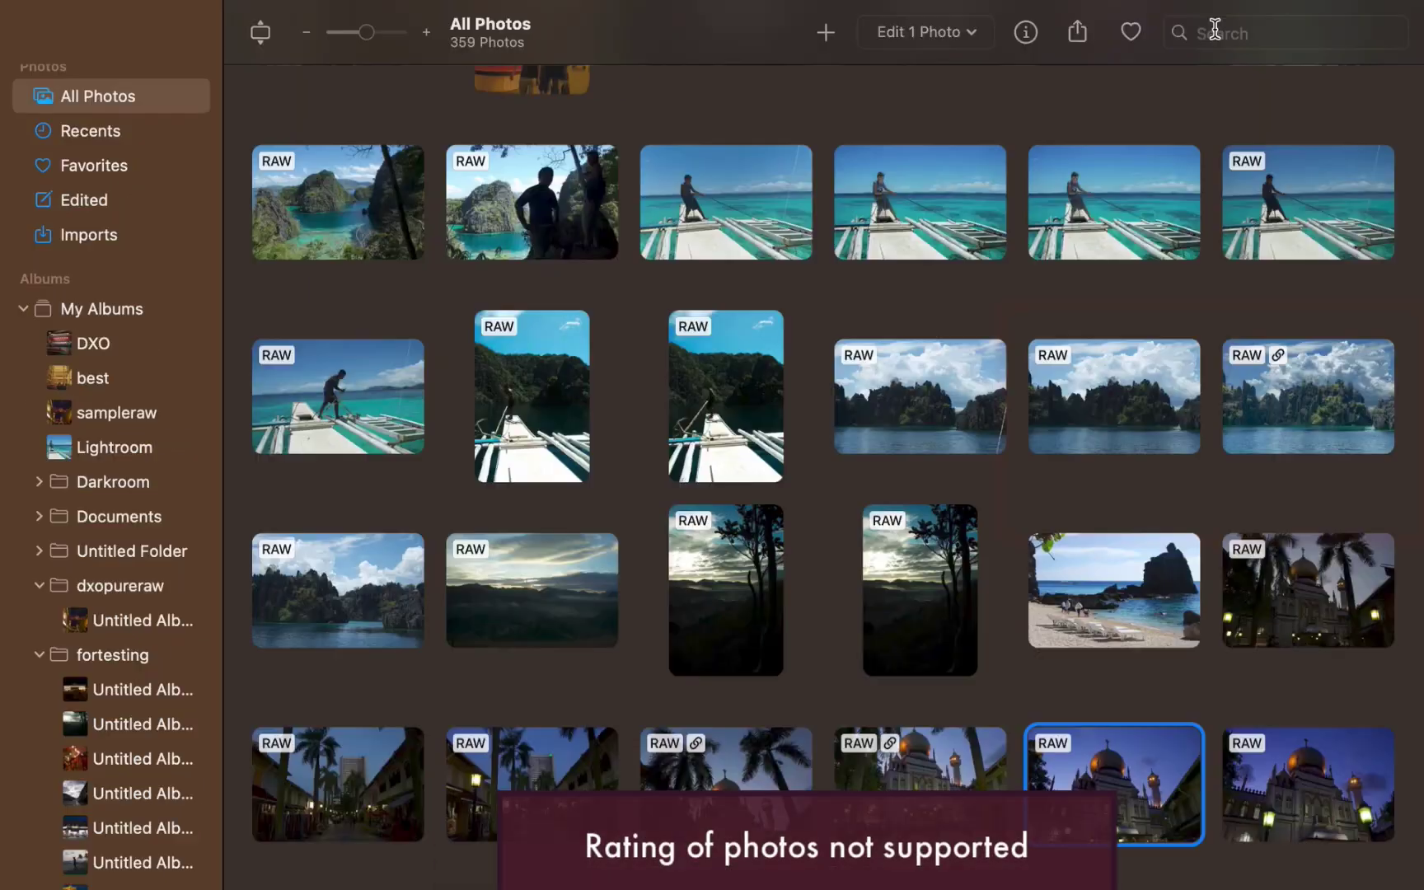
# Step: Search the library for nef, jpg and iphone in turn
pyautogui.click(1215, 31)
pyautogui.write('nef')
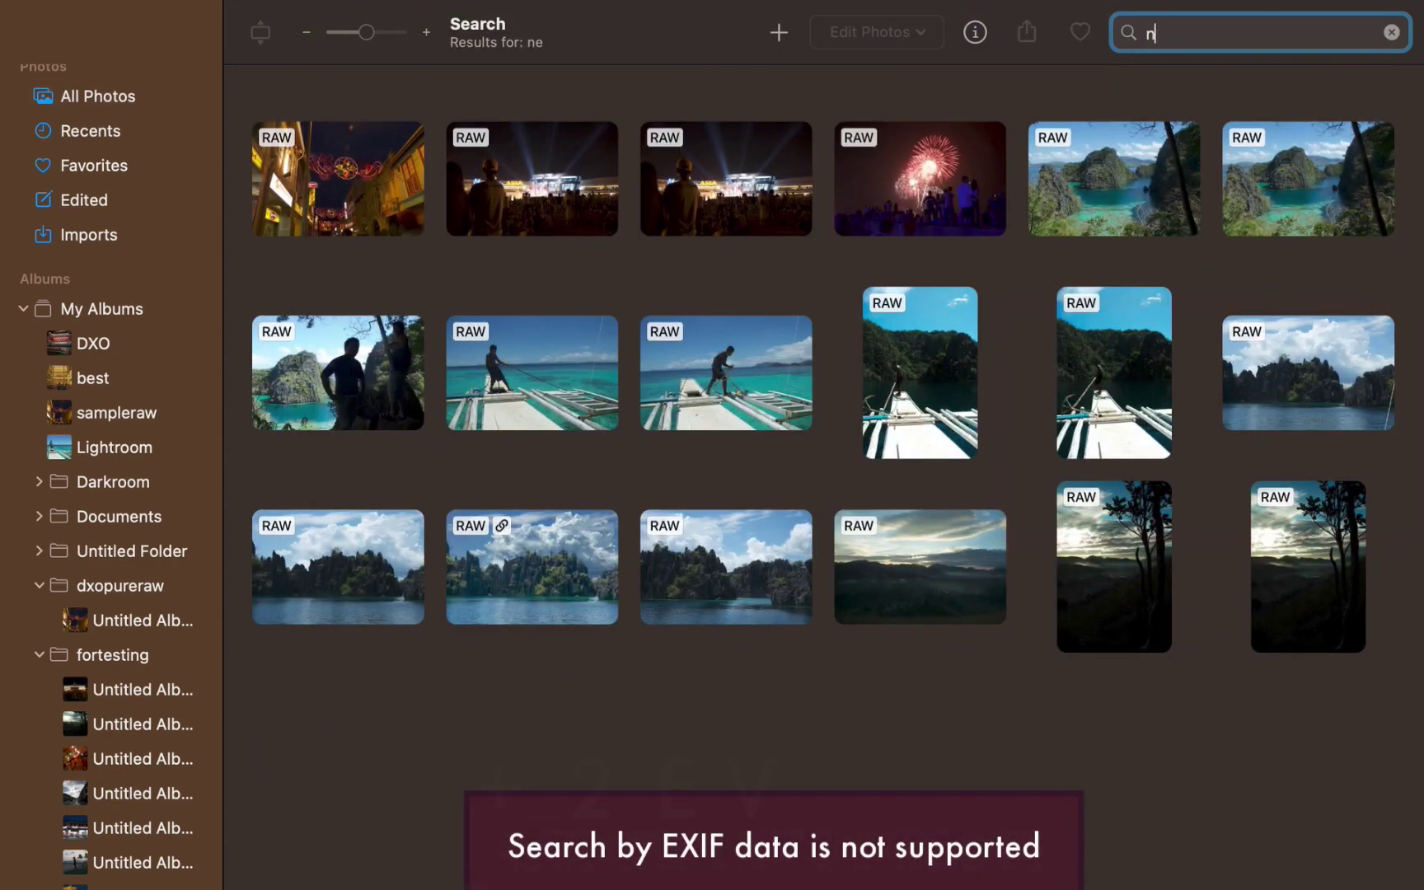
pyautogui.press('BackSpace')
pyautogui.write('jpg')
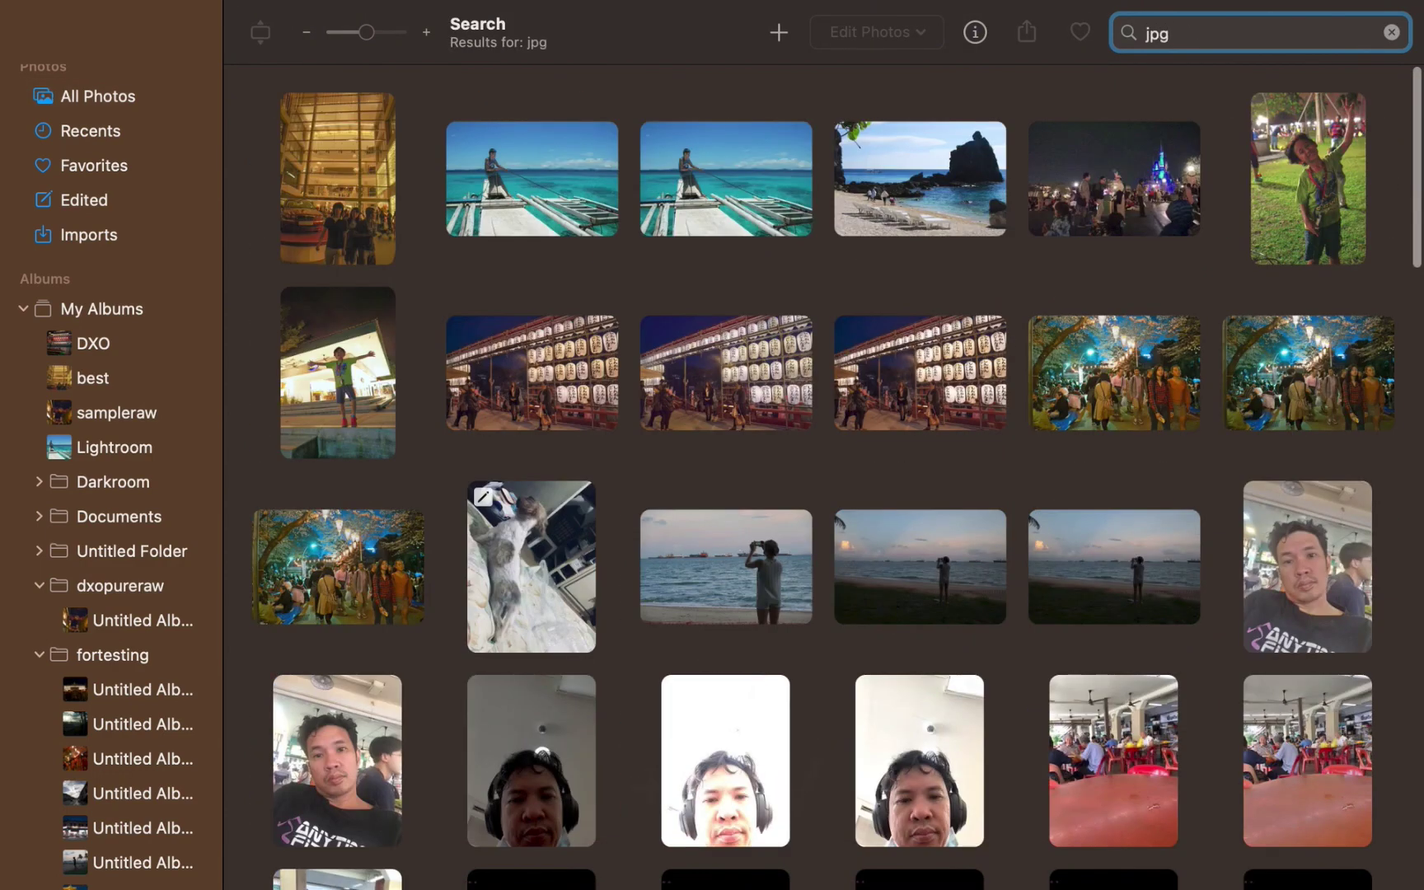
pyautogui.press('BackSpace')
pyautogui.press('BackSpace')
pyautogui.press('BackSpace')
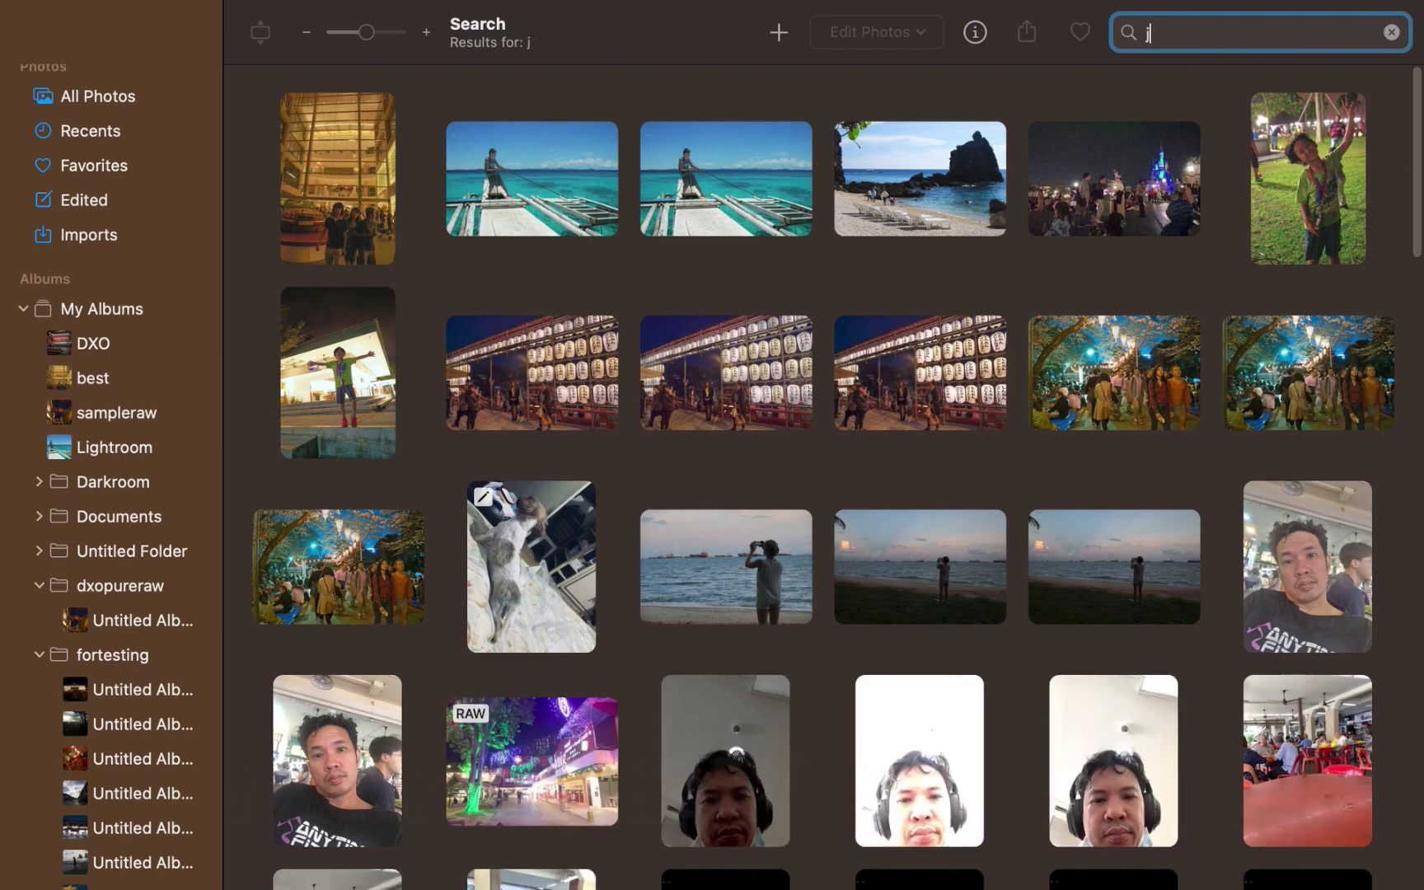
pyautogui.write('iphone')
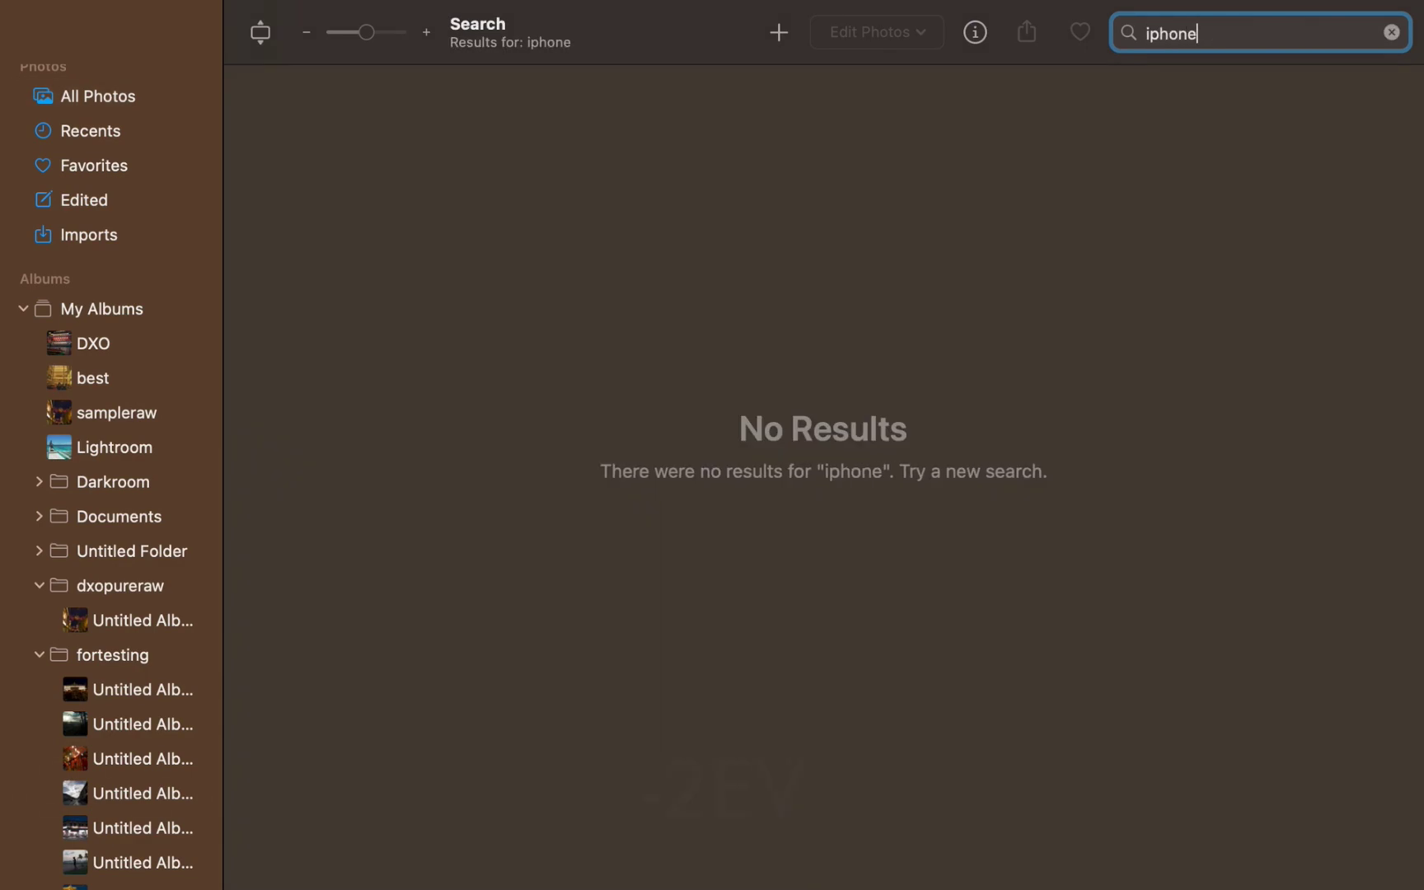
pyautogui.press('BackSpace')
pyautogui.press('BackSpace')
pyautogui.press('BackSpace')
pyautogui.press('BackSpace')
pyautogui.press('BackSpace')
pyautogui.press('BackSpace')
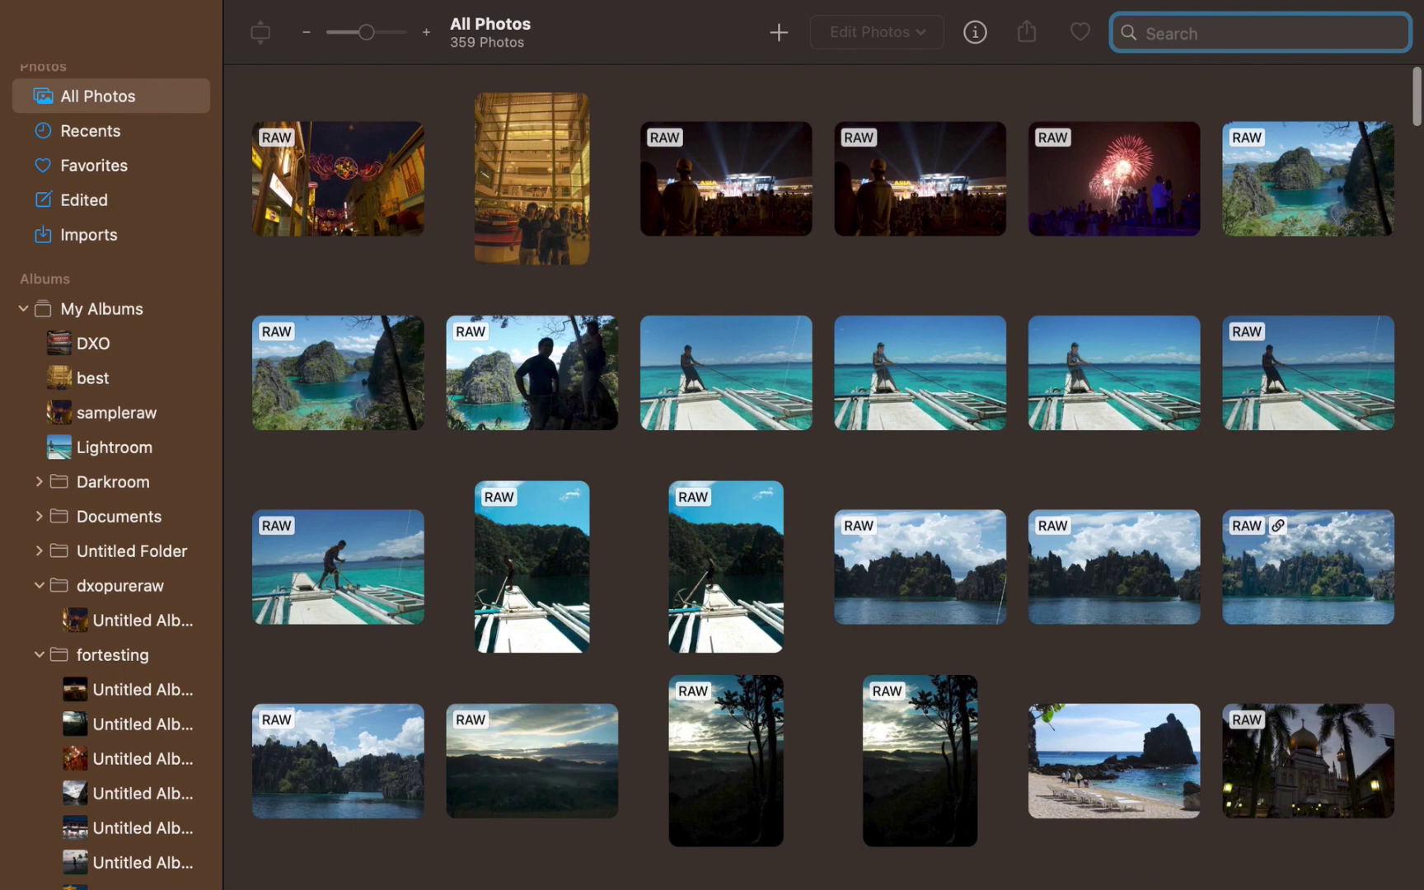
# Step: Search for nikon, clear the search, and open the night riverside photo for editing
pyautogui.write('nikon')
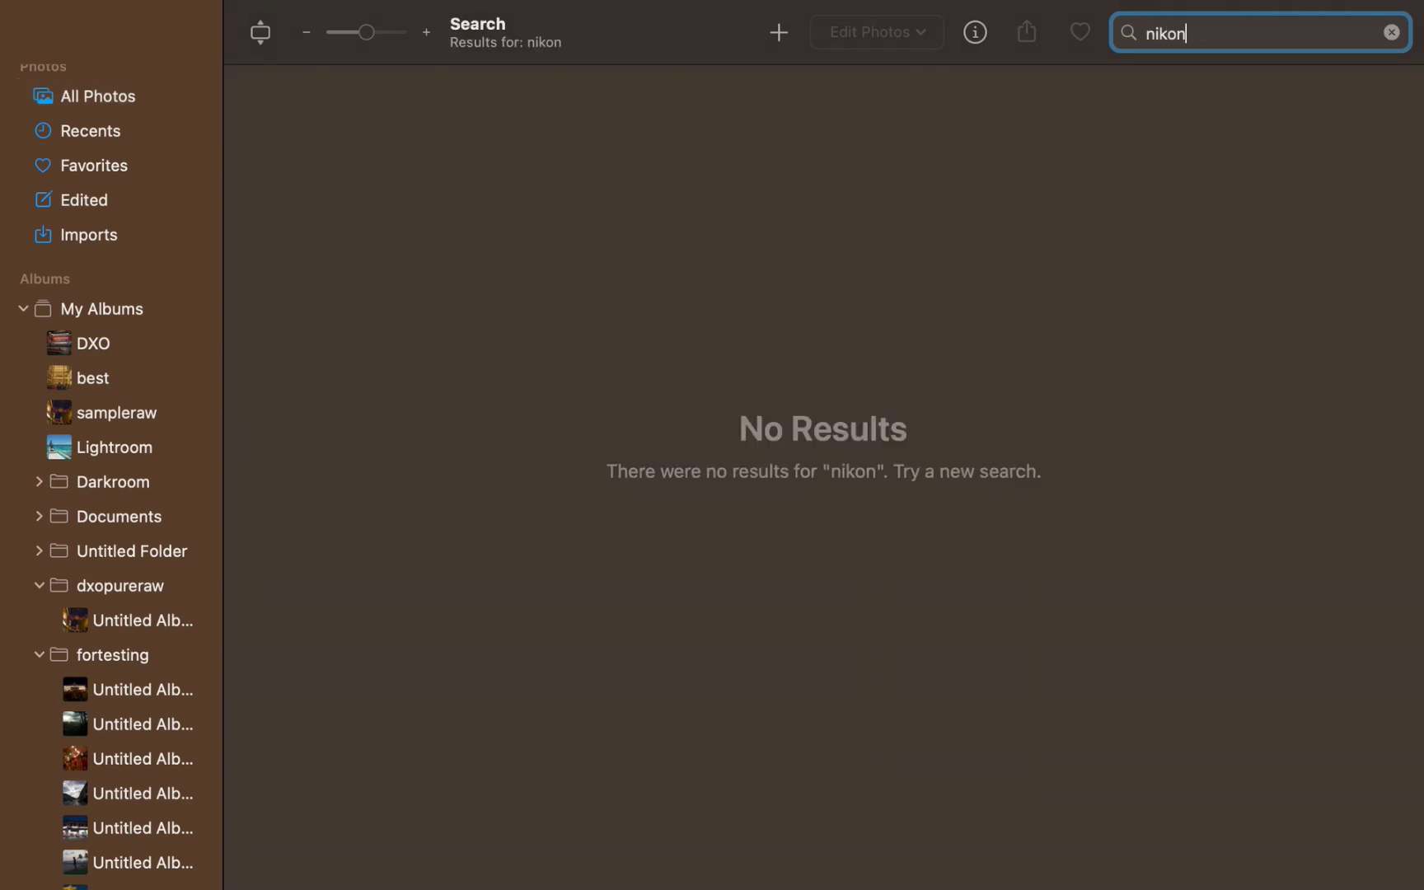
pyautogui.press('BackSpace')
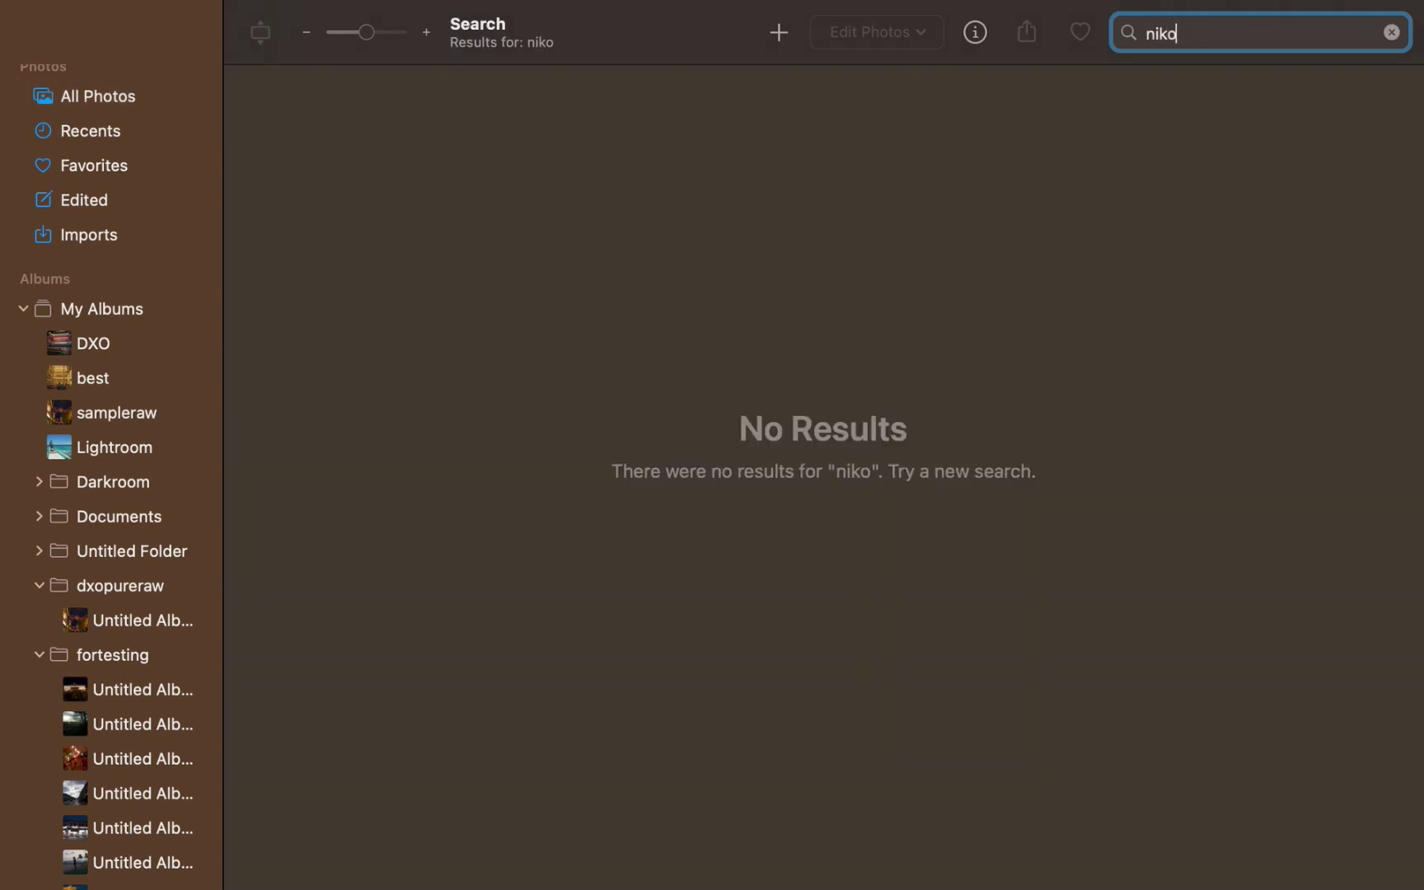
pyautogui.press('BackSpace')
pyautogui.press('BackSpace')
pyautogui.press('BackSpace')
pyautogui.press('BackSpace')
pyautogui.click(697, 300)
pyautogui.press('Return')
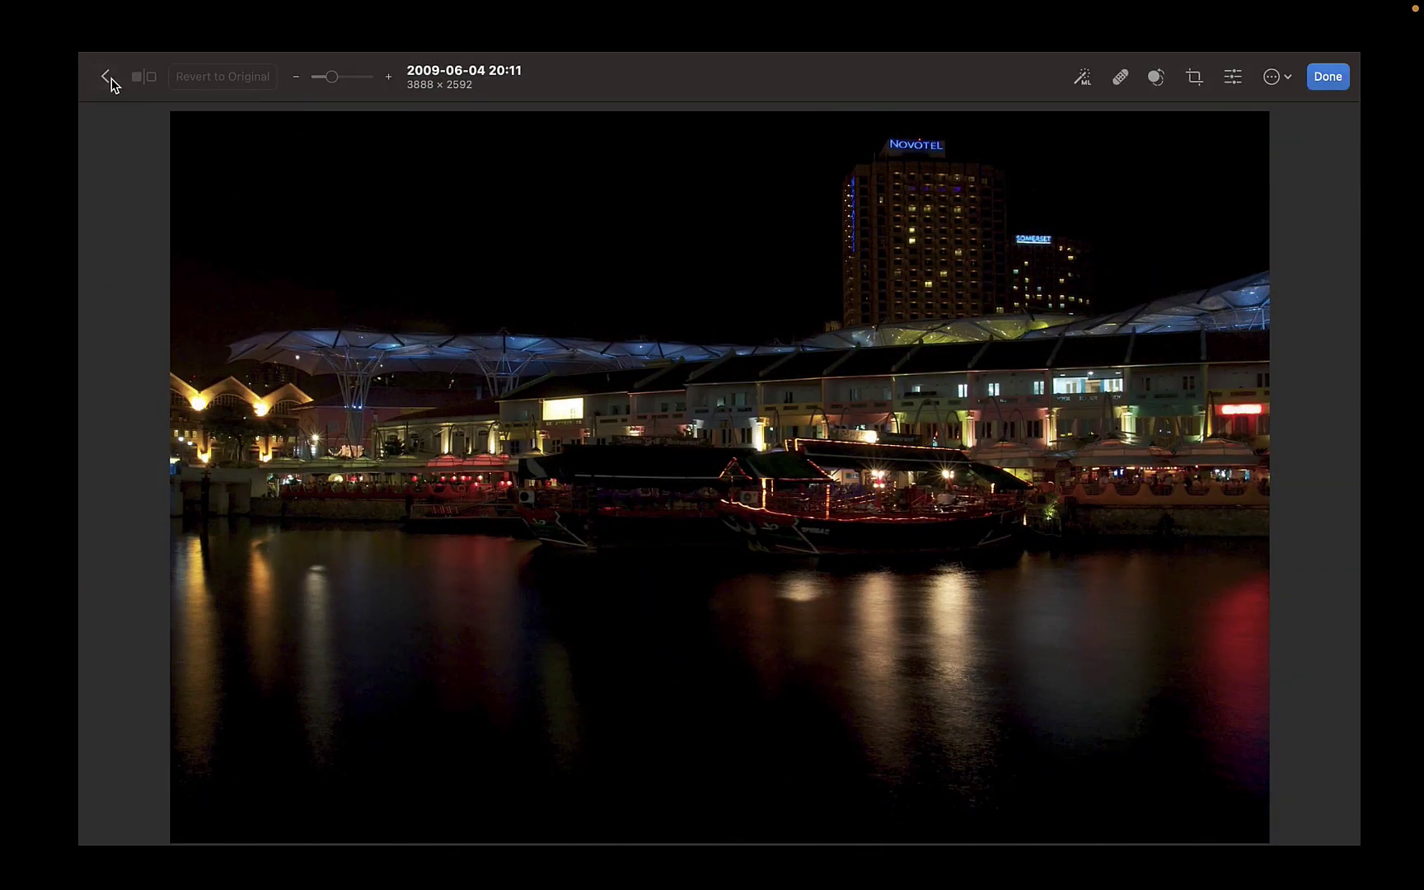
# Step: Paint brush-mask strokes across the boat's white deck and along its left edge, spilling past the edges
pyautogui.click(107, 77)
pyautogui.scroll(10, 739, 333)
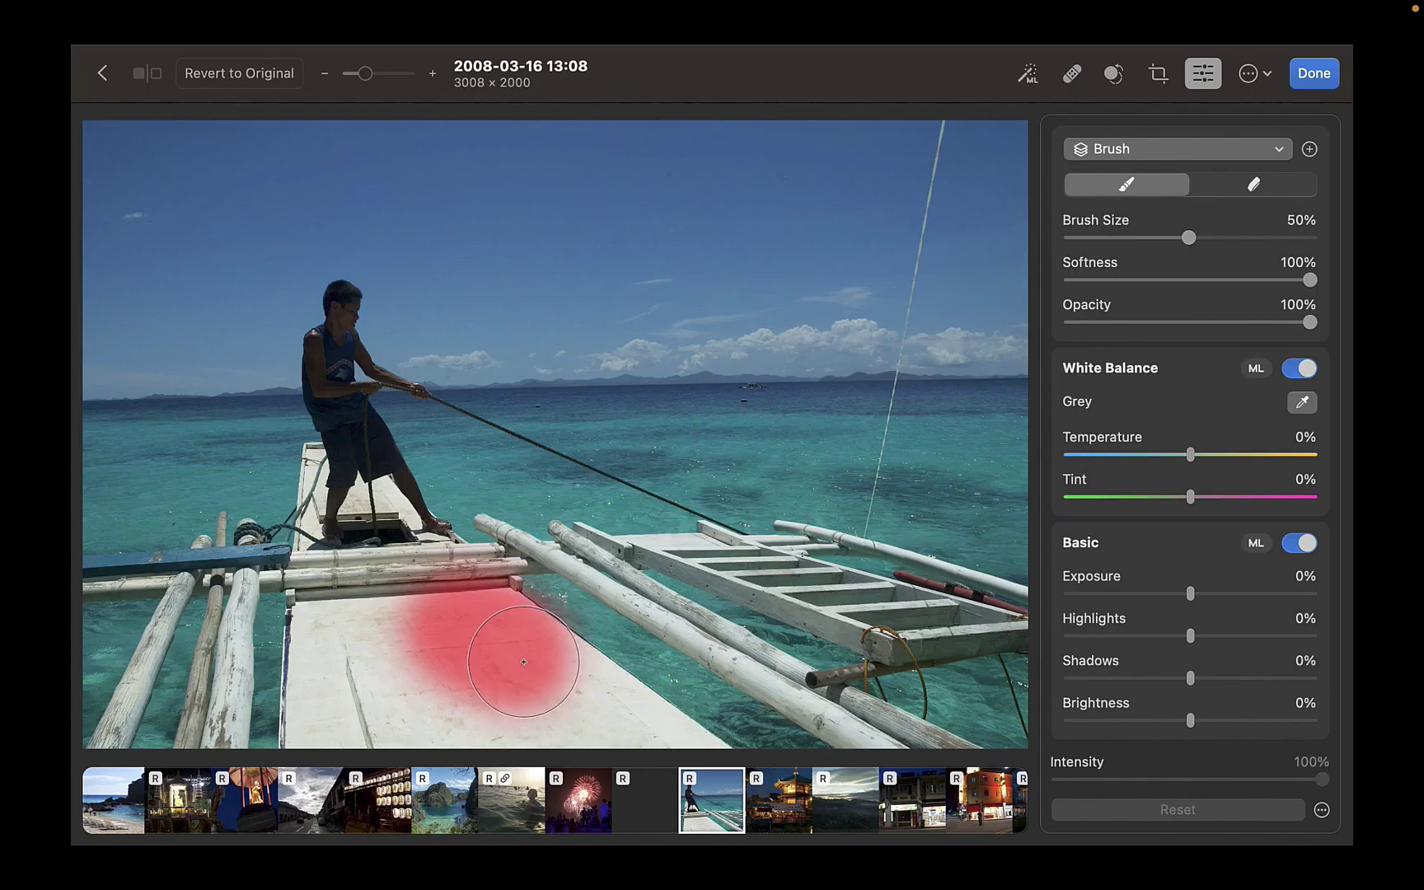
pyautogui.moveTo(486, 651)
pyautogui.mouseDown()
pyautogui.moveTo(671, 745)
pyautogui.moveTo(576, 730)
pyautogui.moveTo(340, 624)
pyautogui.moveTo(334, 724)
pyautogui.mouseUp()
pyautogui.moveTo(421, 709)
pyautogui.mouseDown()
pyautogui.moveTo(495, 712)
pyautogui.moveTo(429, 661)
pyautogui.mouseUp()
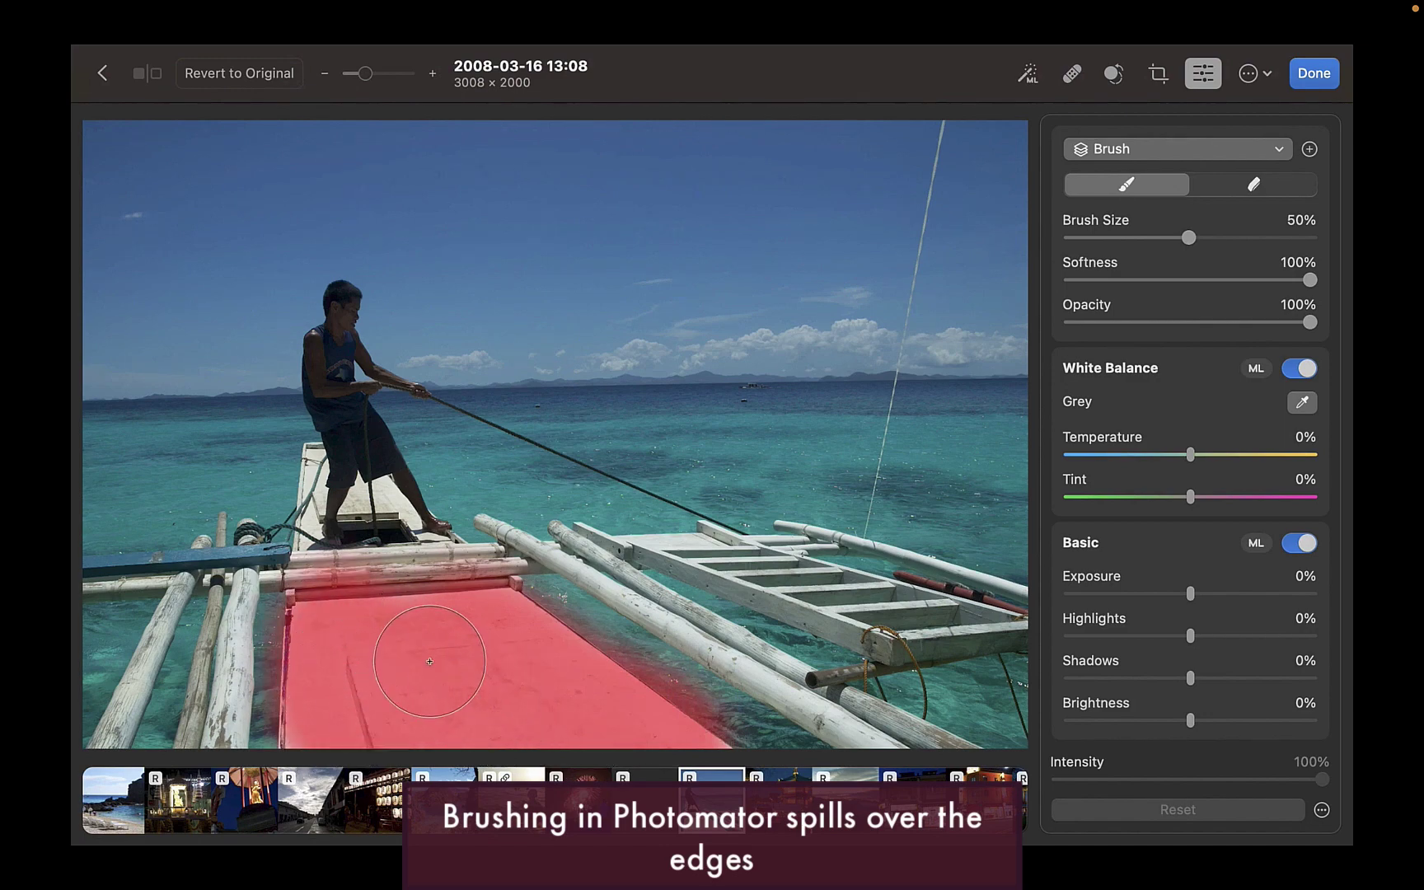
pyautogui.scroll(3, 412, 510)
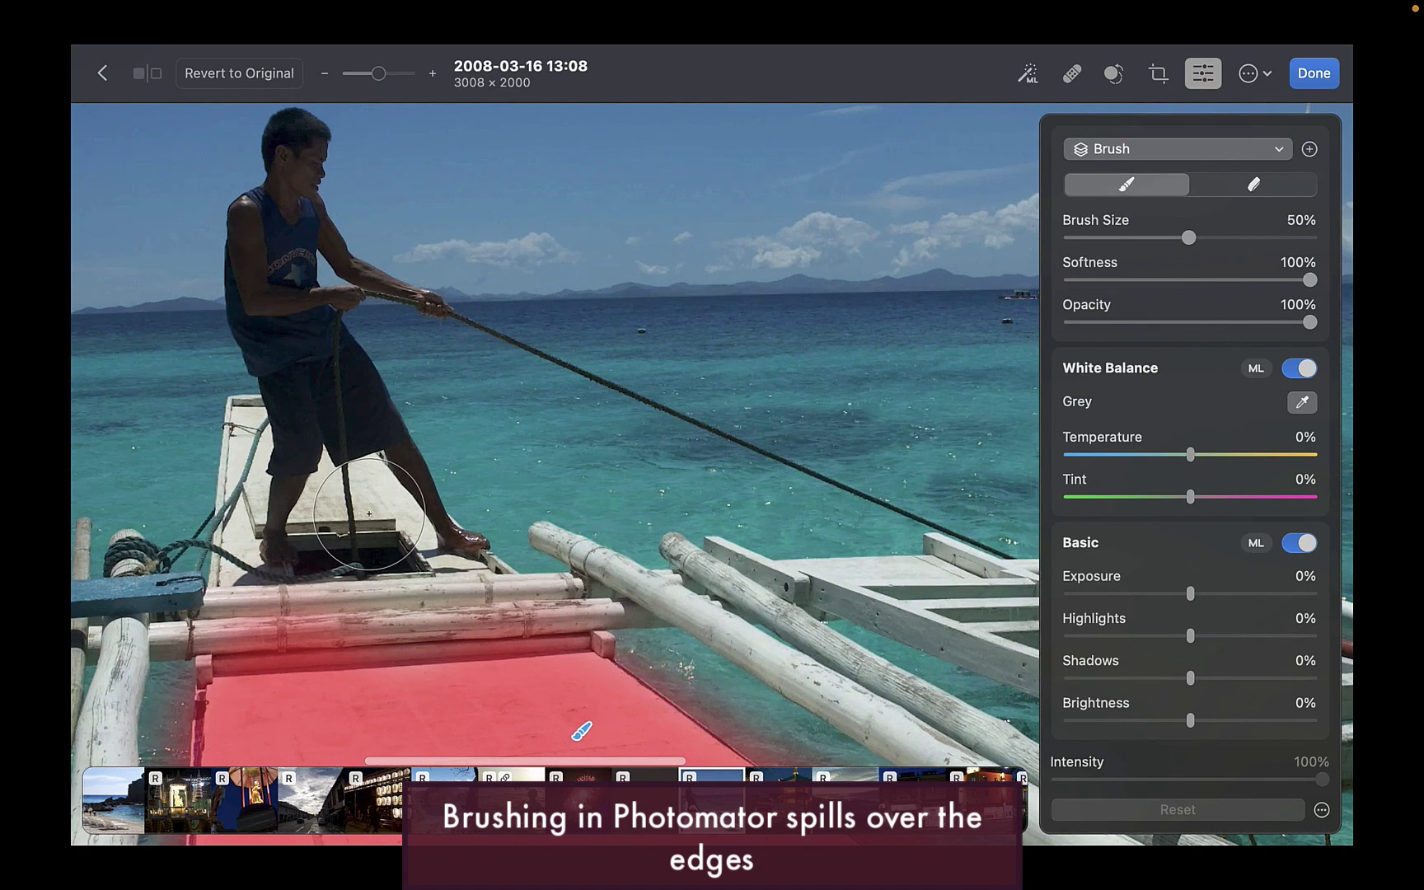
pyautogui.moveTo(369, 513); pyautogui.dragTo(304, 490)
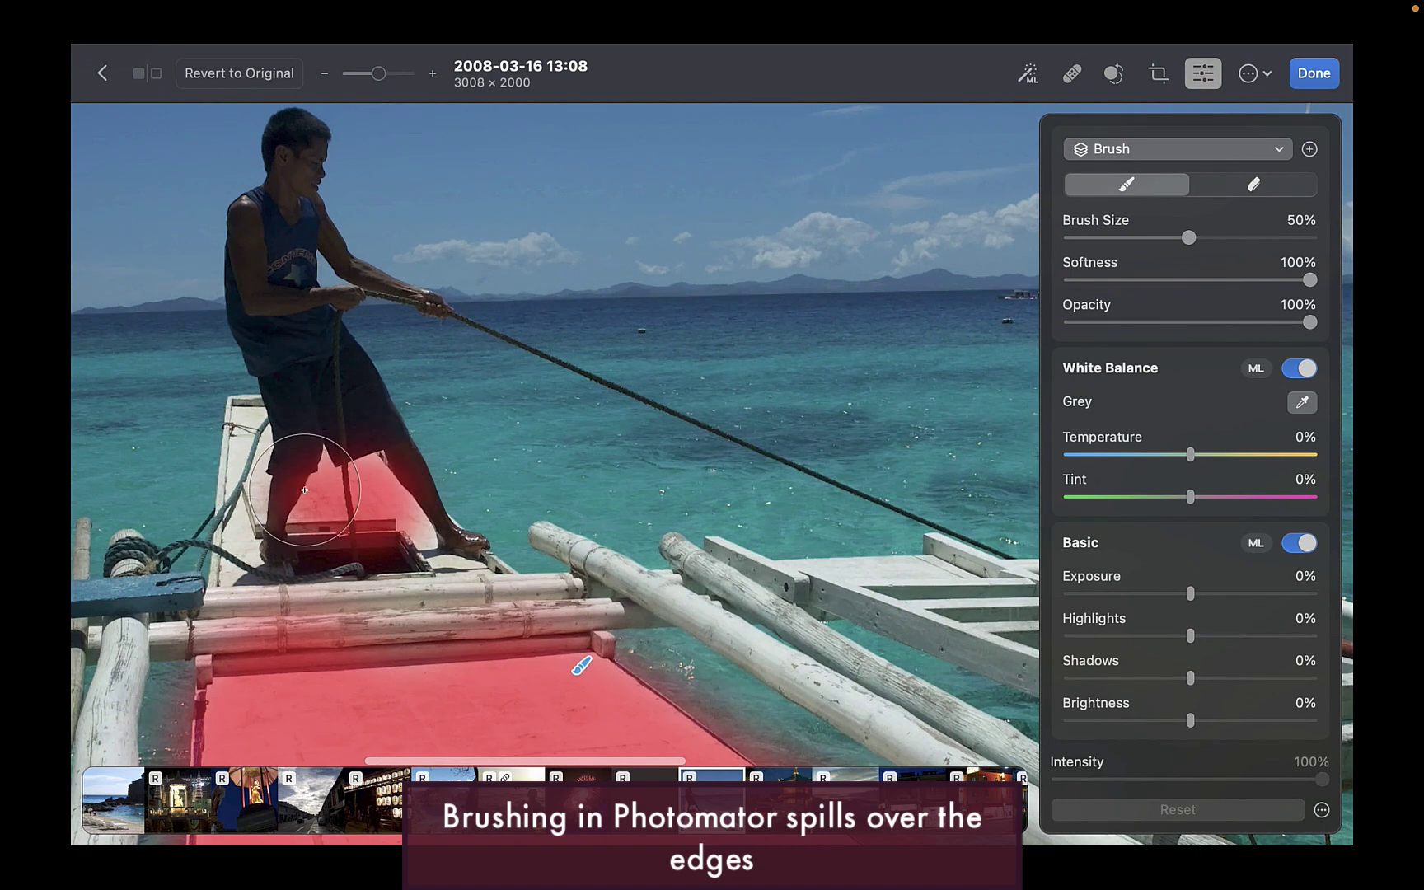
pyautogui.moveTo(251, 437); pyautogui.dragTo(252, 569)
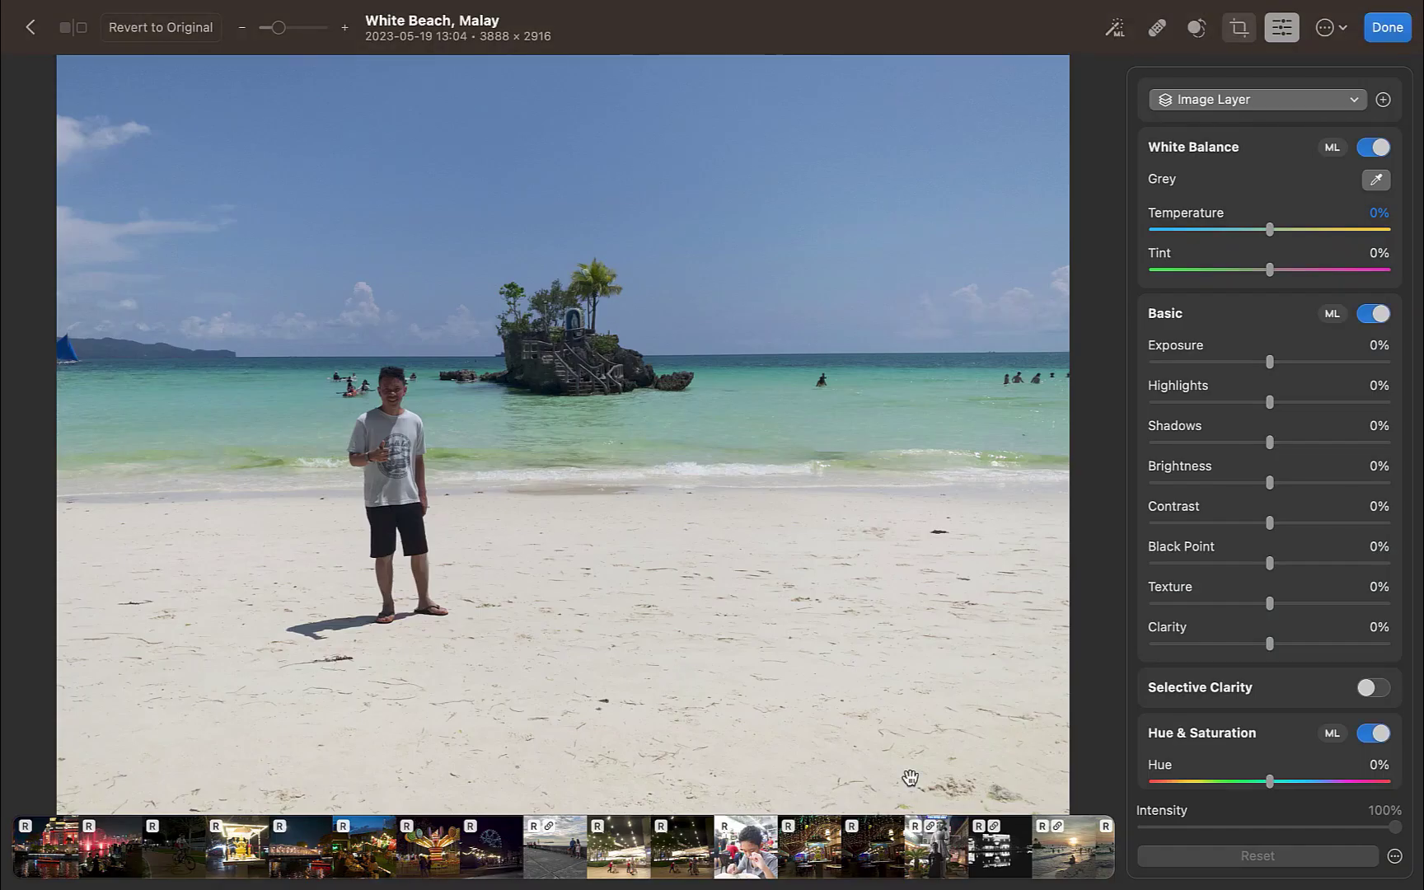
# Step: Add a Select Subject mask over the man on White Beach, then go to the Boracay Island photo
pyautogui.click(1270, 99)
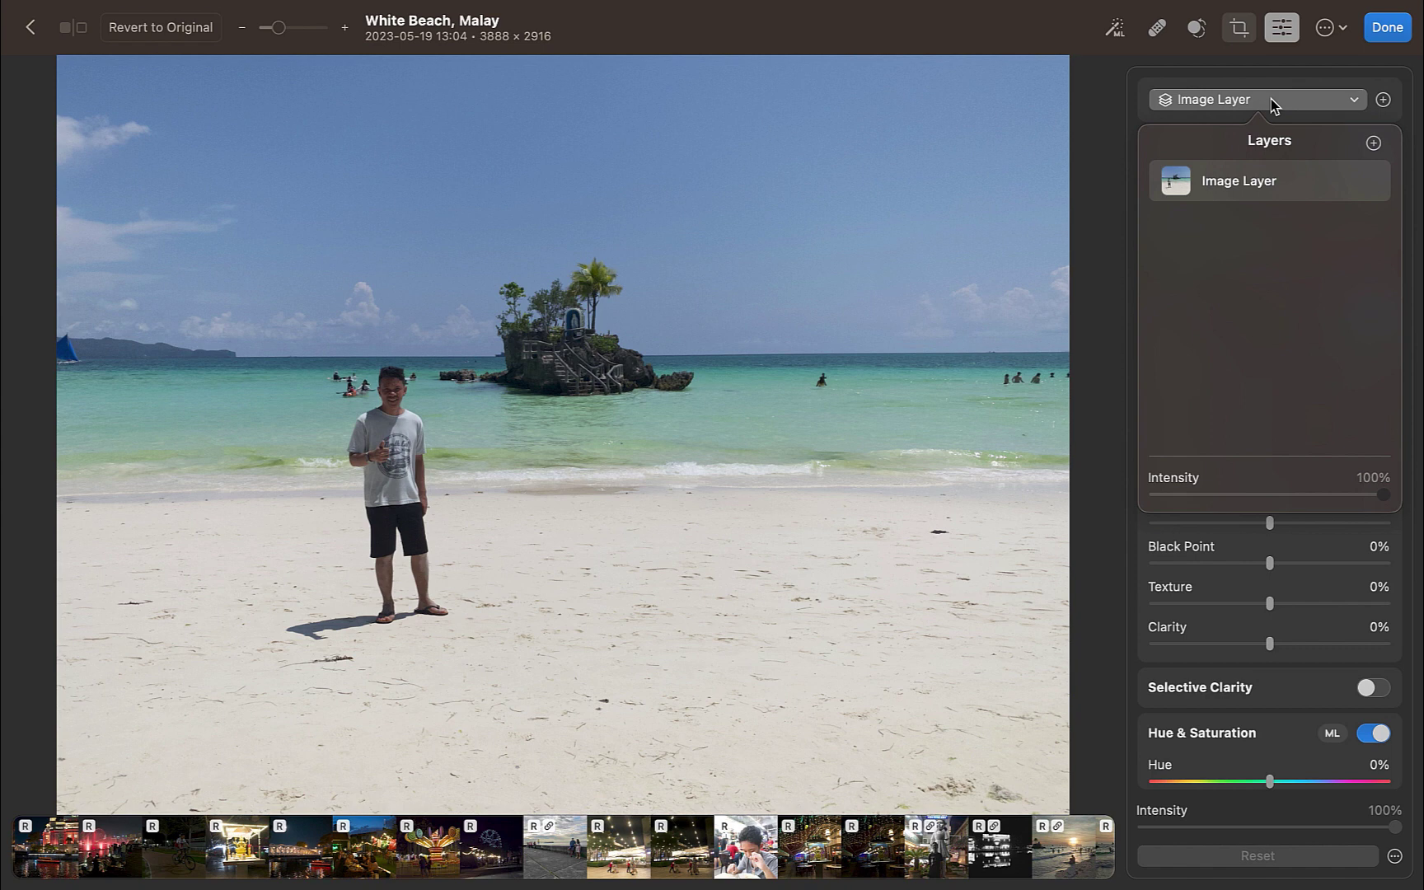
pyautogui.click(1382, 100)
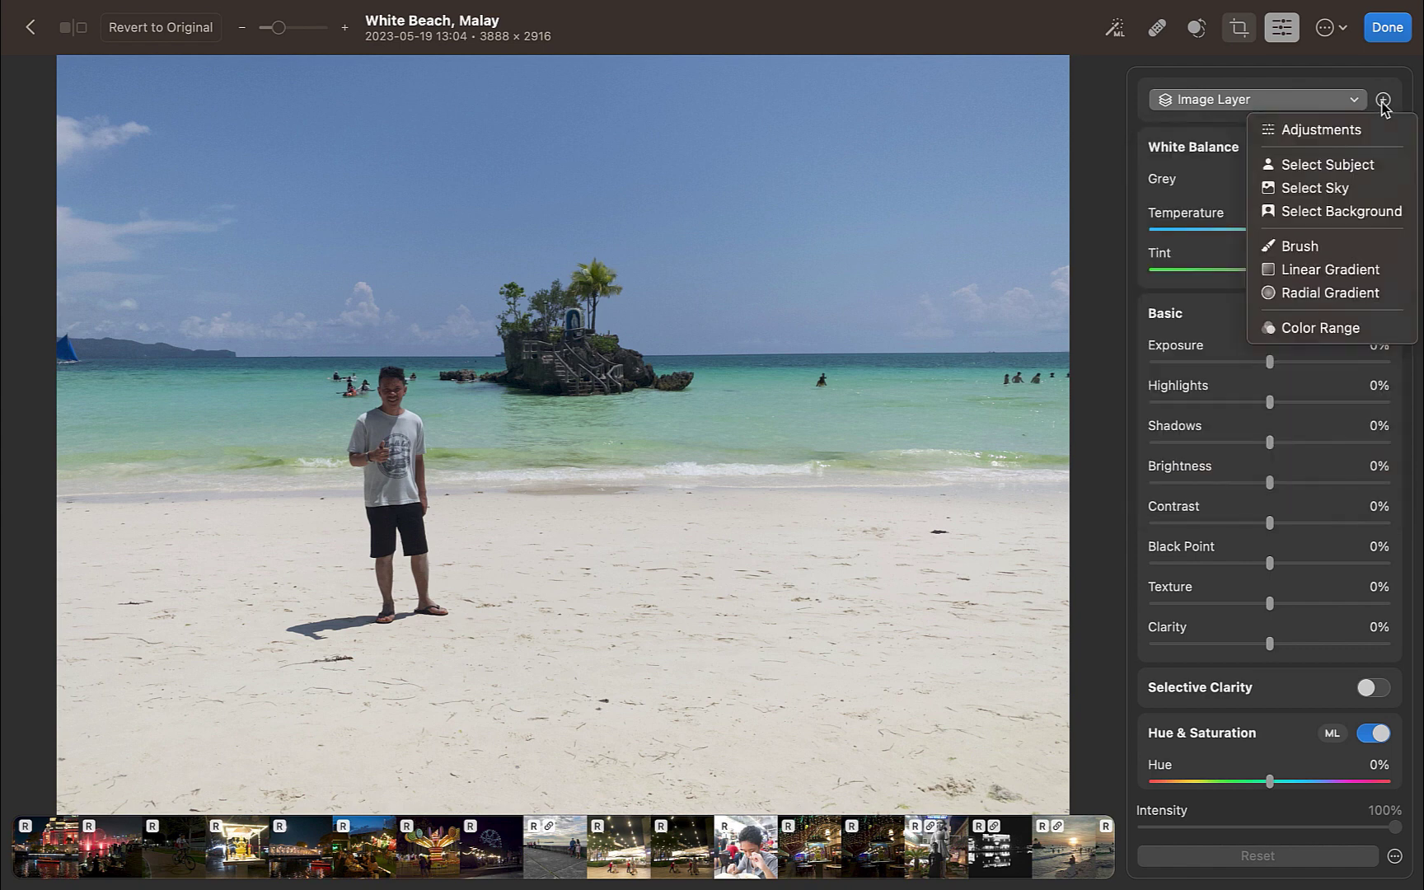
pyautogui.click(1367, 165)
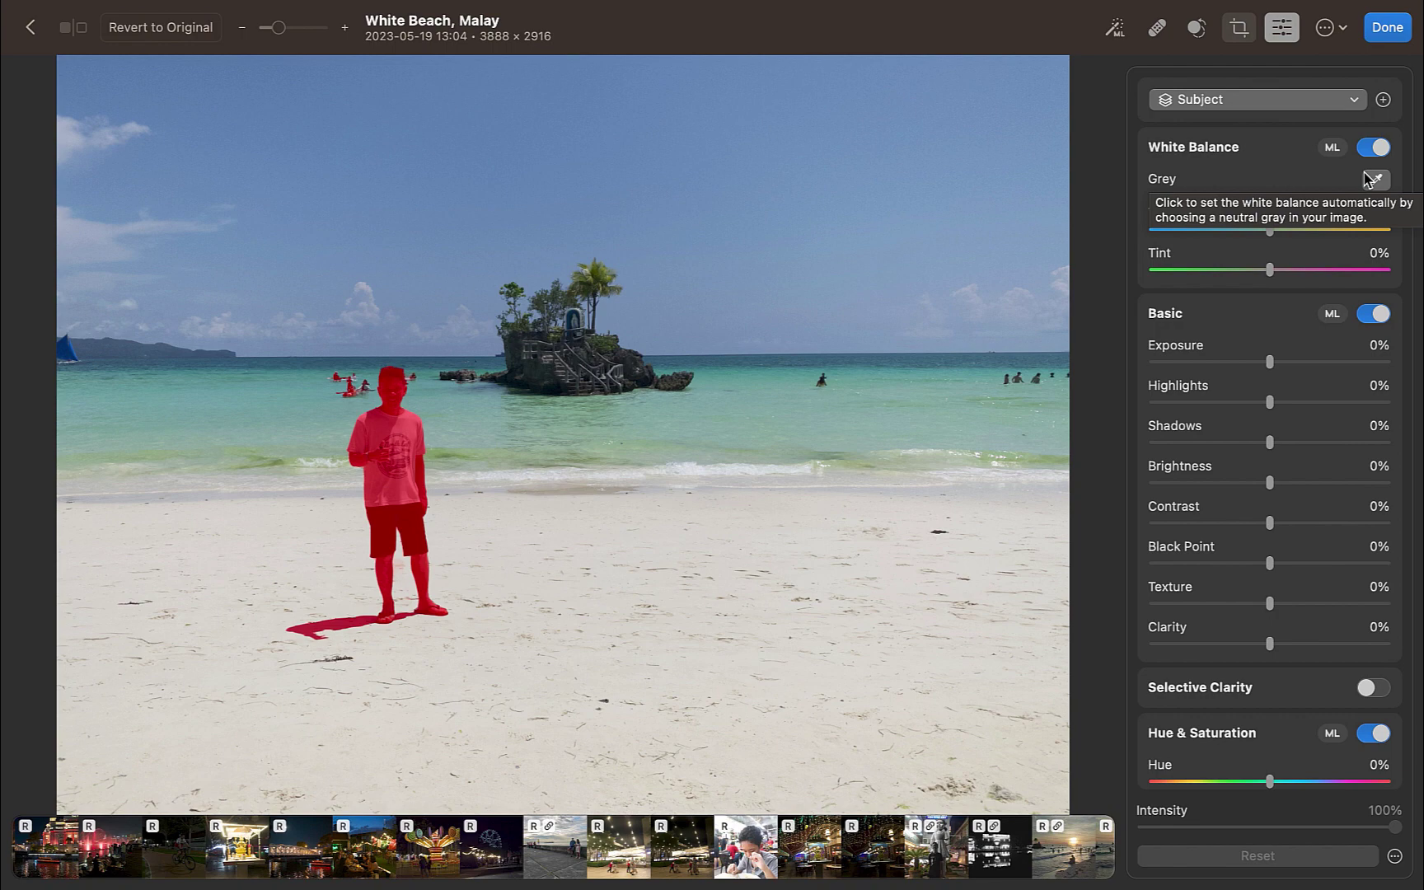
pyautogui.press('Right')
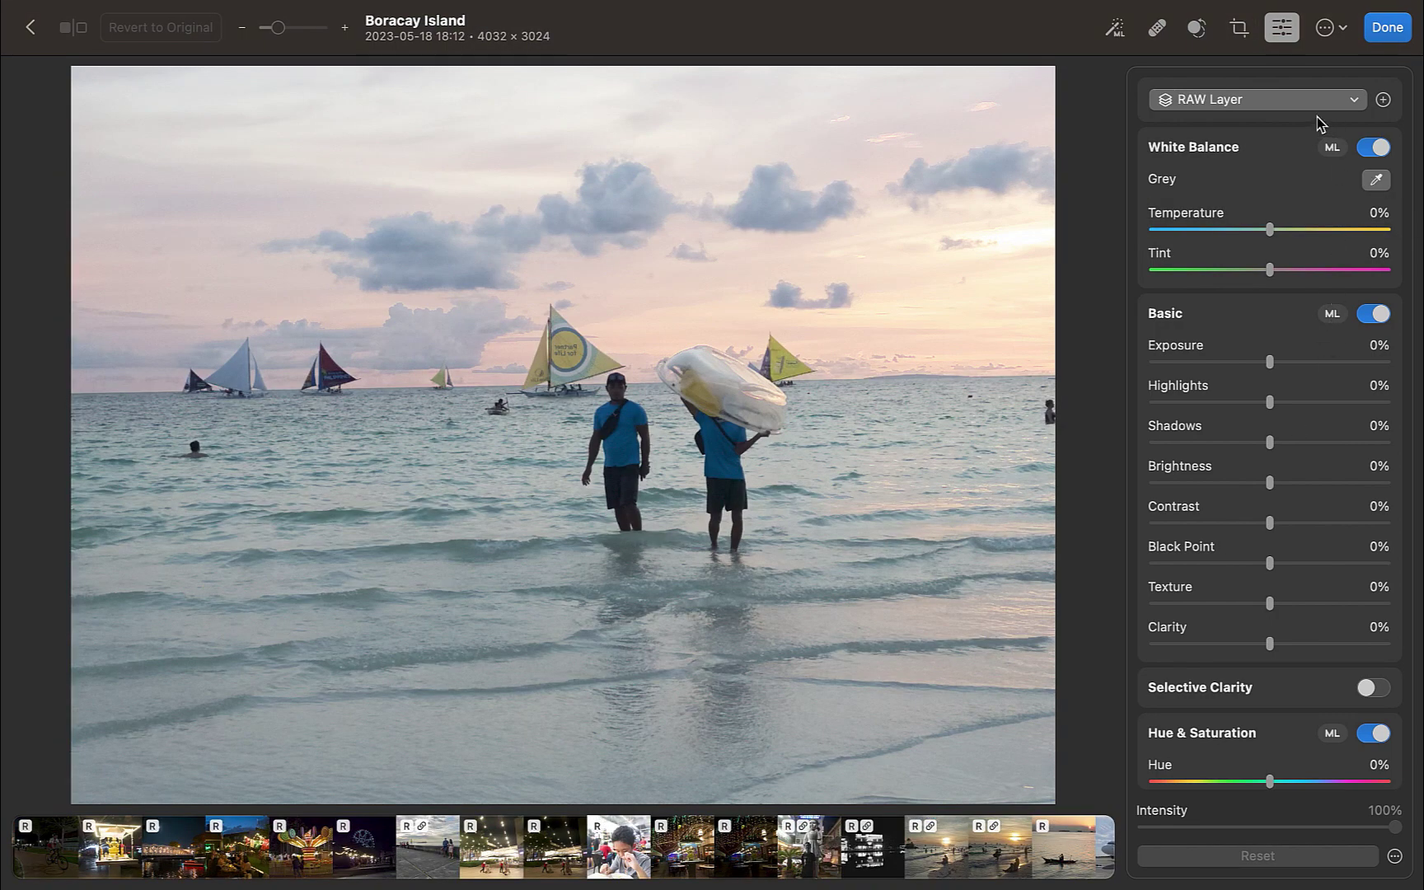
# Step: Add an automatic Select Sky mask to the Boracay Island photo
pyautogui.click(1382, 99)
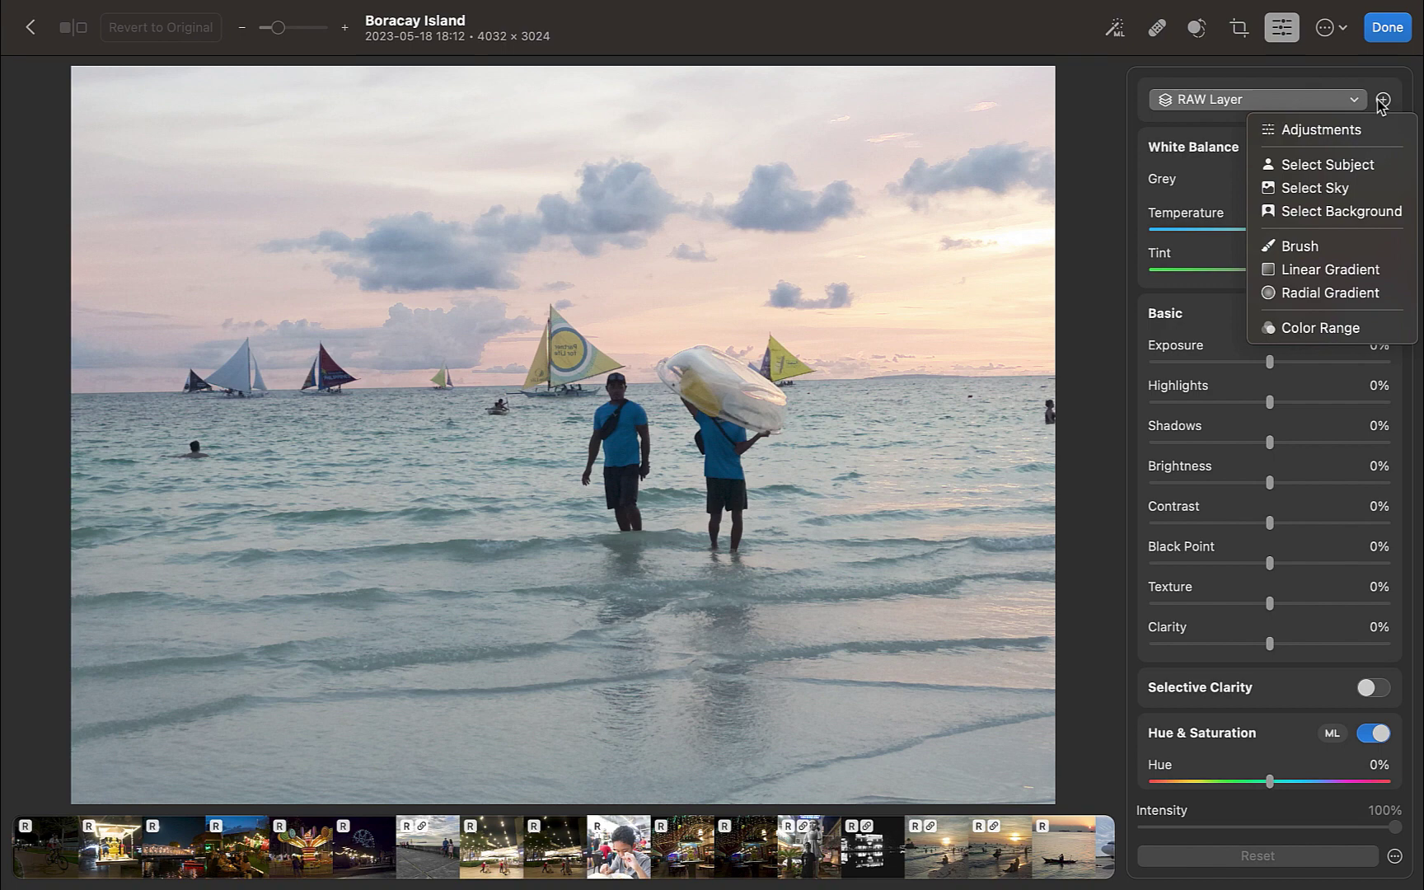
pyautogui.click(1360, 187)
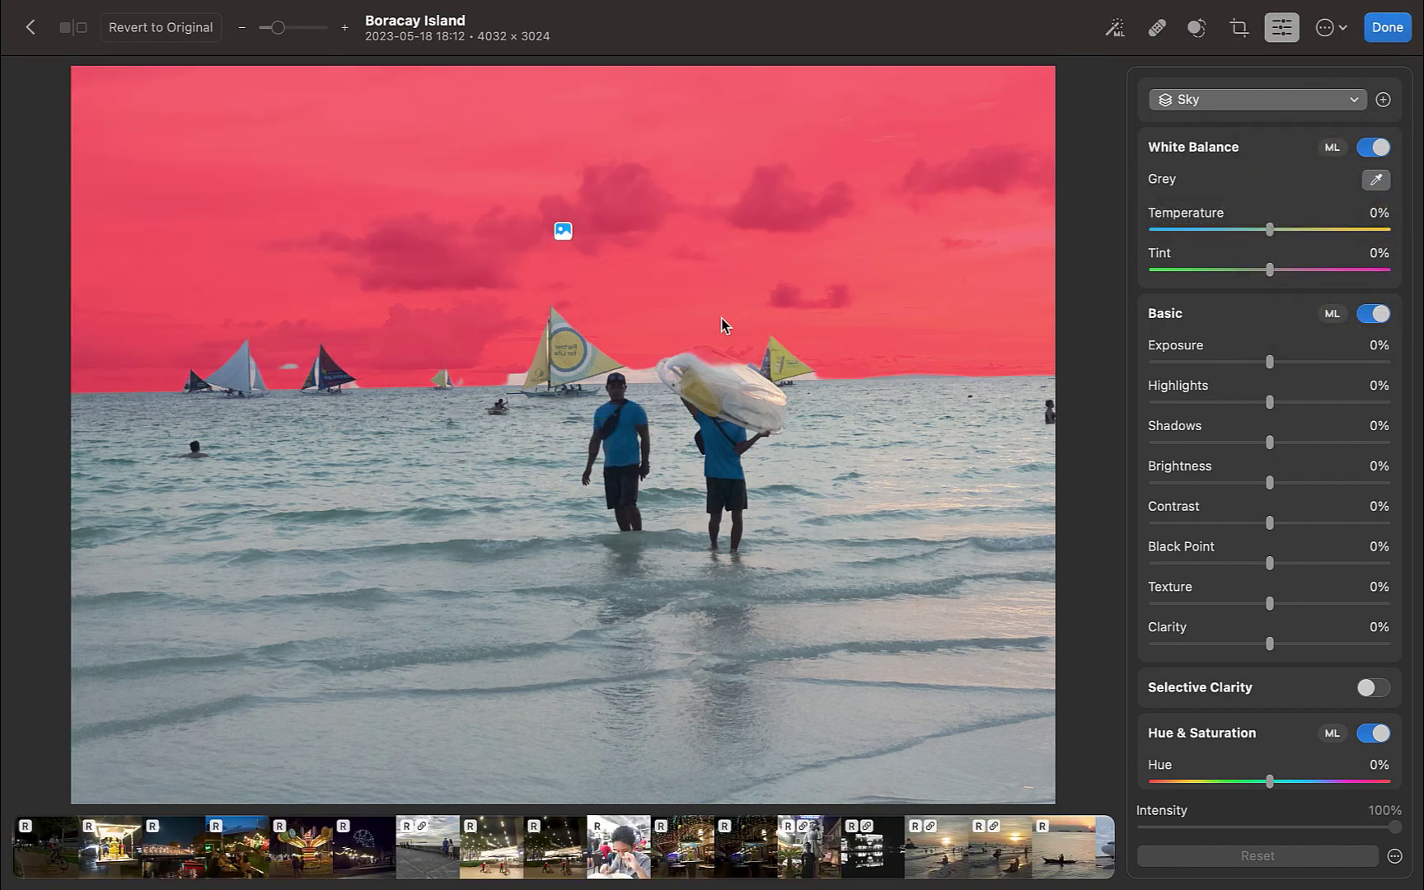
pyautogui.scroll(5, 710, 320)
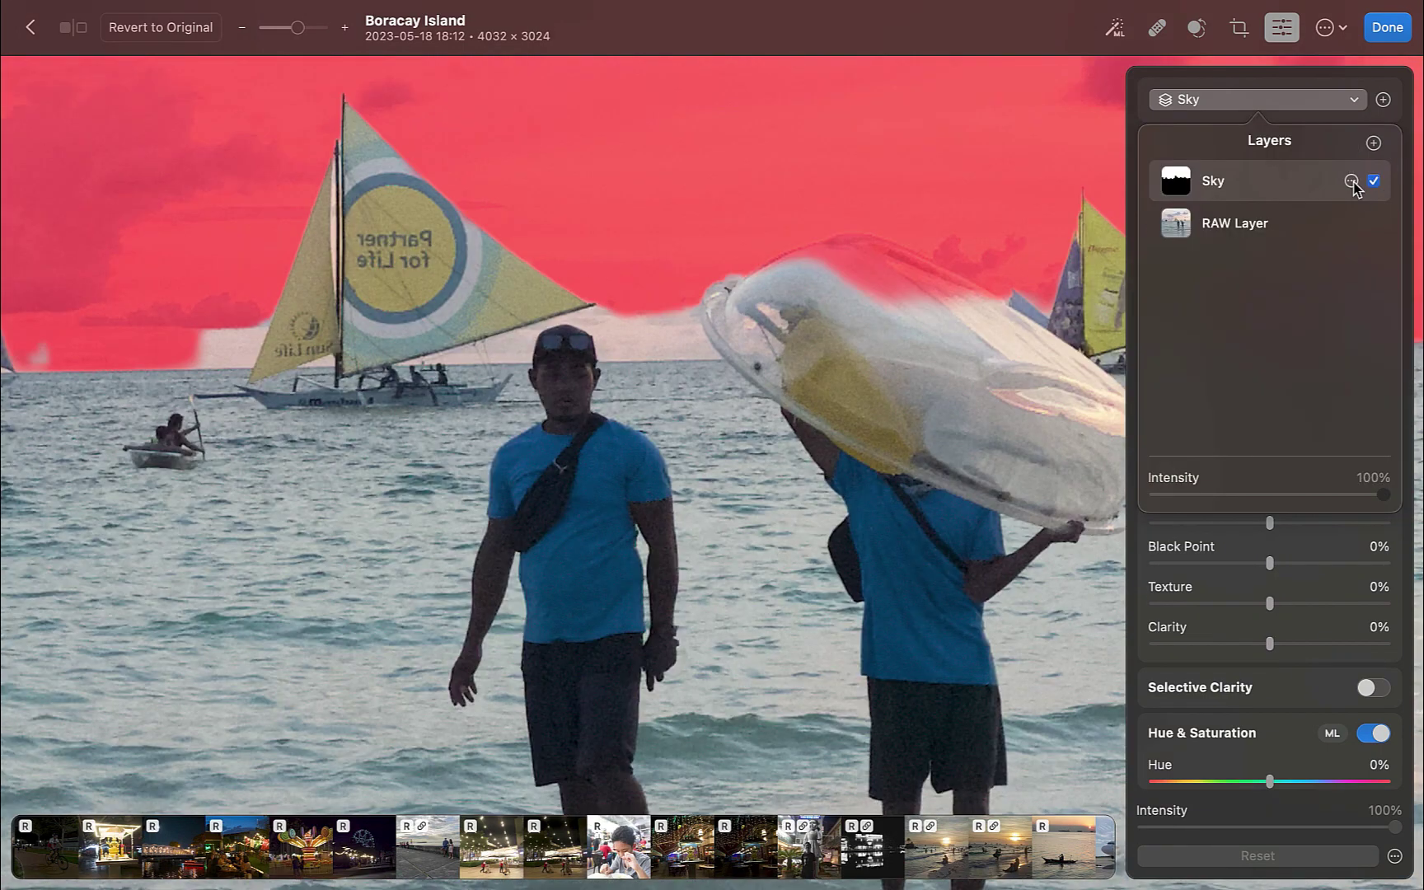
# Step: Add a brush to the Sky mask and paint it around the sailboat
pyautogui.click(1351, 180)
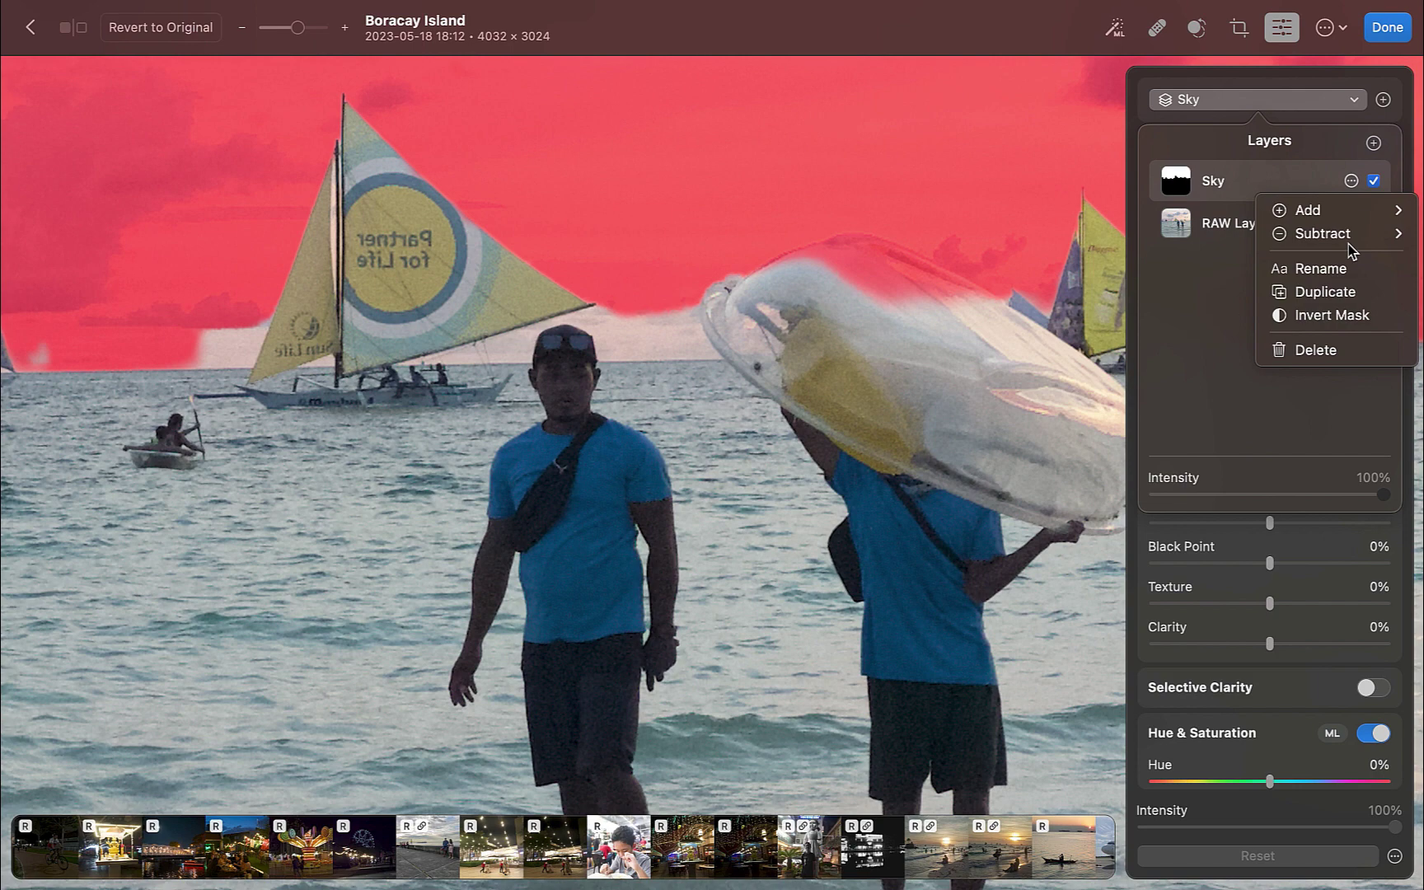
pyautogui.moveTo(1334, 211)
pyautogui.click(1186, 292)
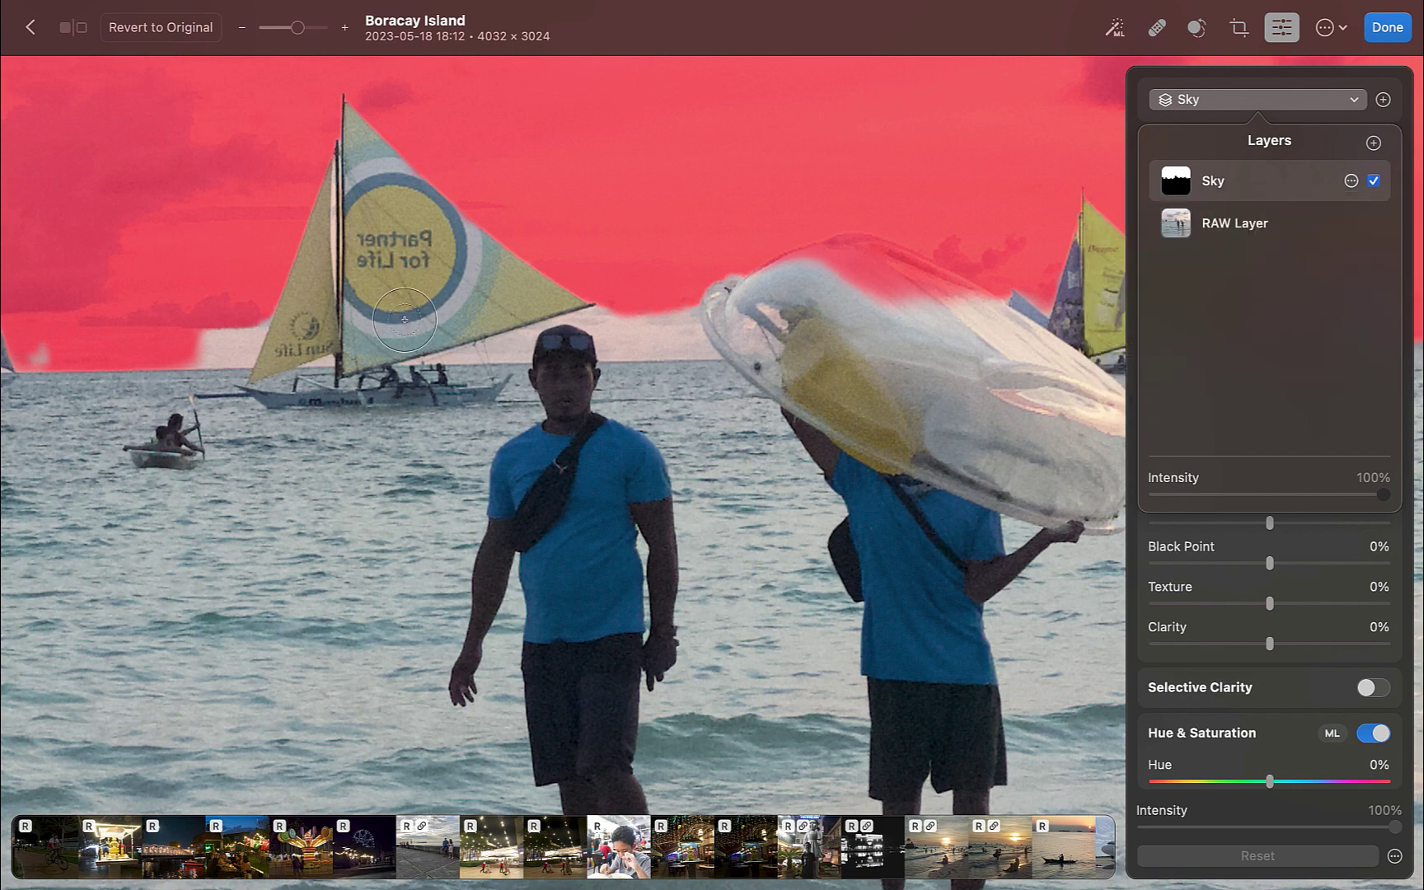
pyautogui.scroll(3, 206, 350)
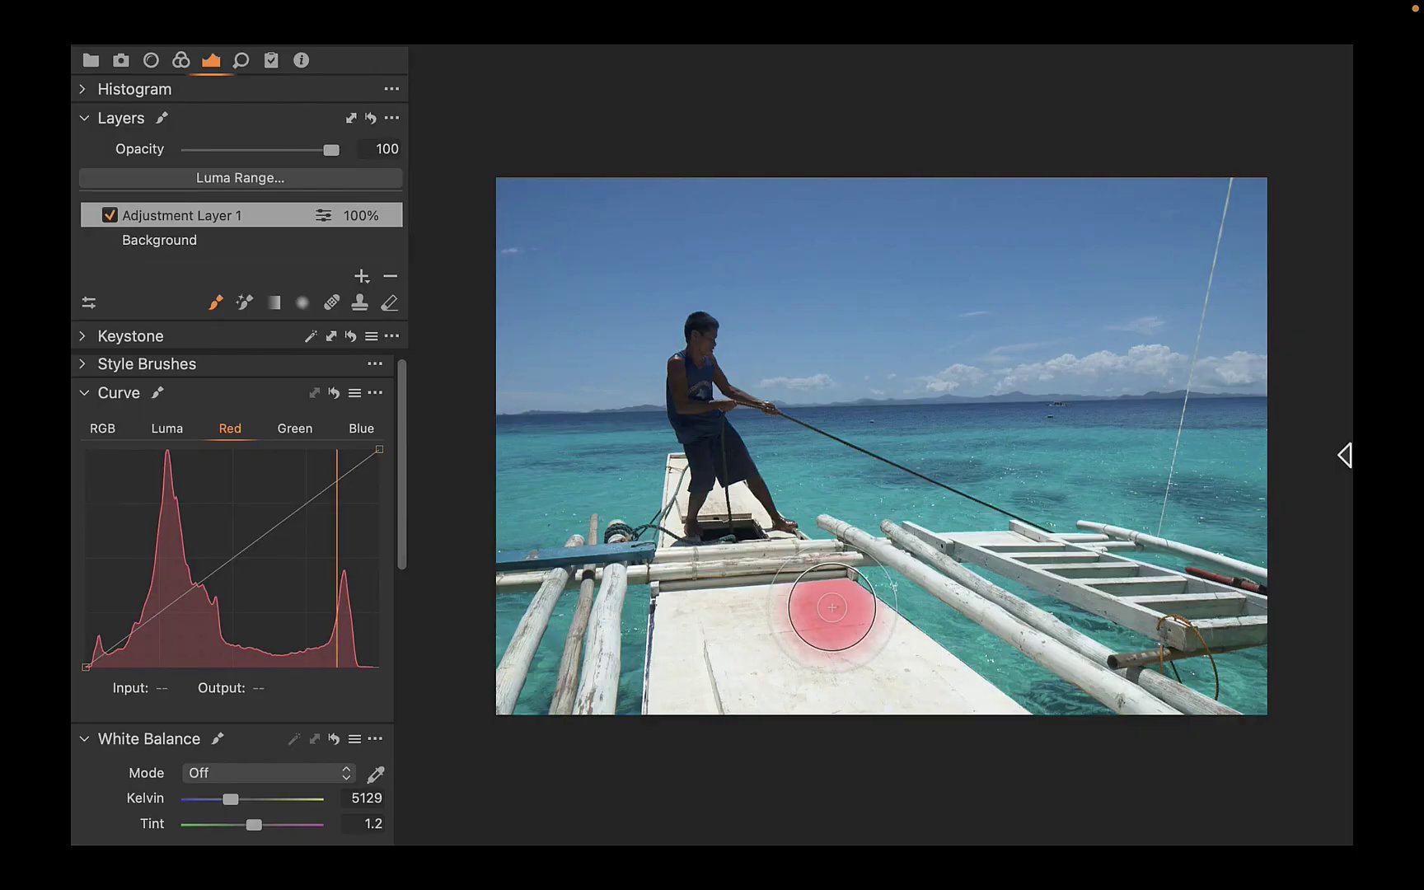
pyautogui.moveTo(826, 613); pyautogui.dragTo(1019, 735)
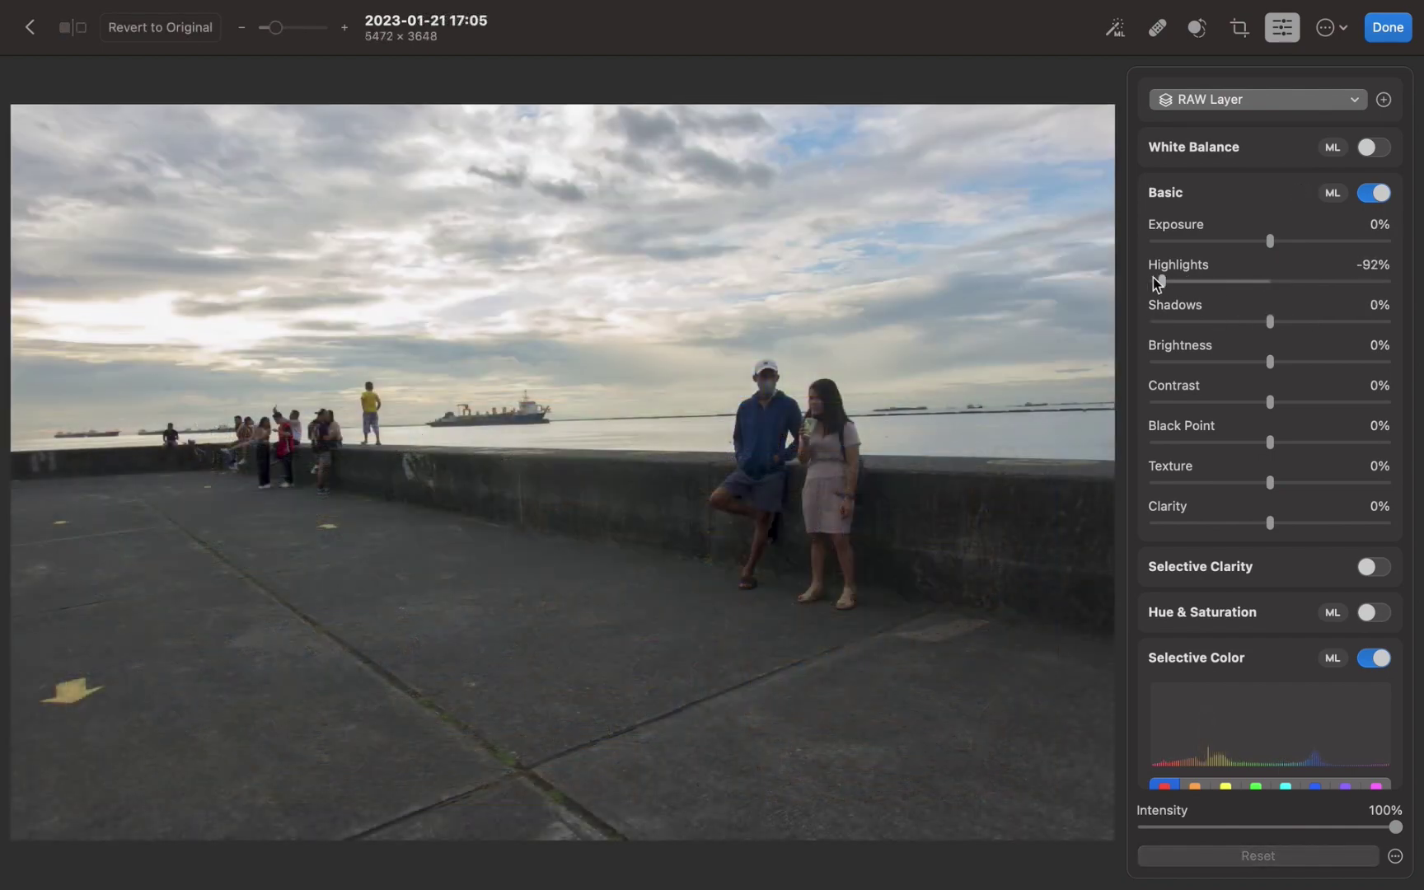
# Step: Drag the seawall photo's Highlights slider all the way to its minimum
pyautogui.moveTo(1153, 277); pyautogui.dragTo(1164, 315)
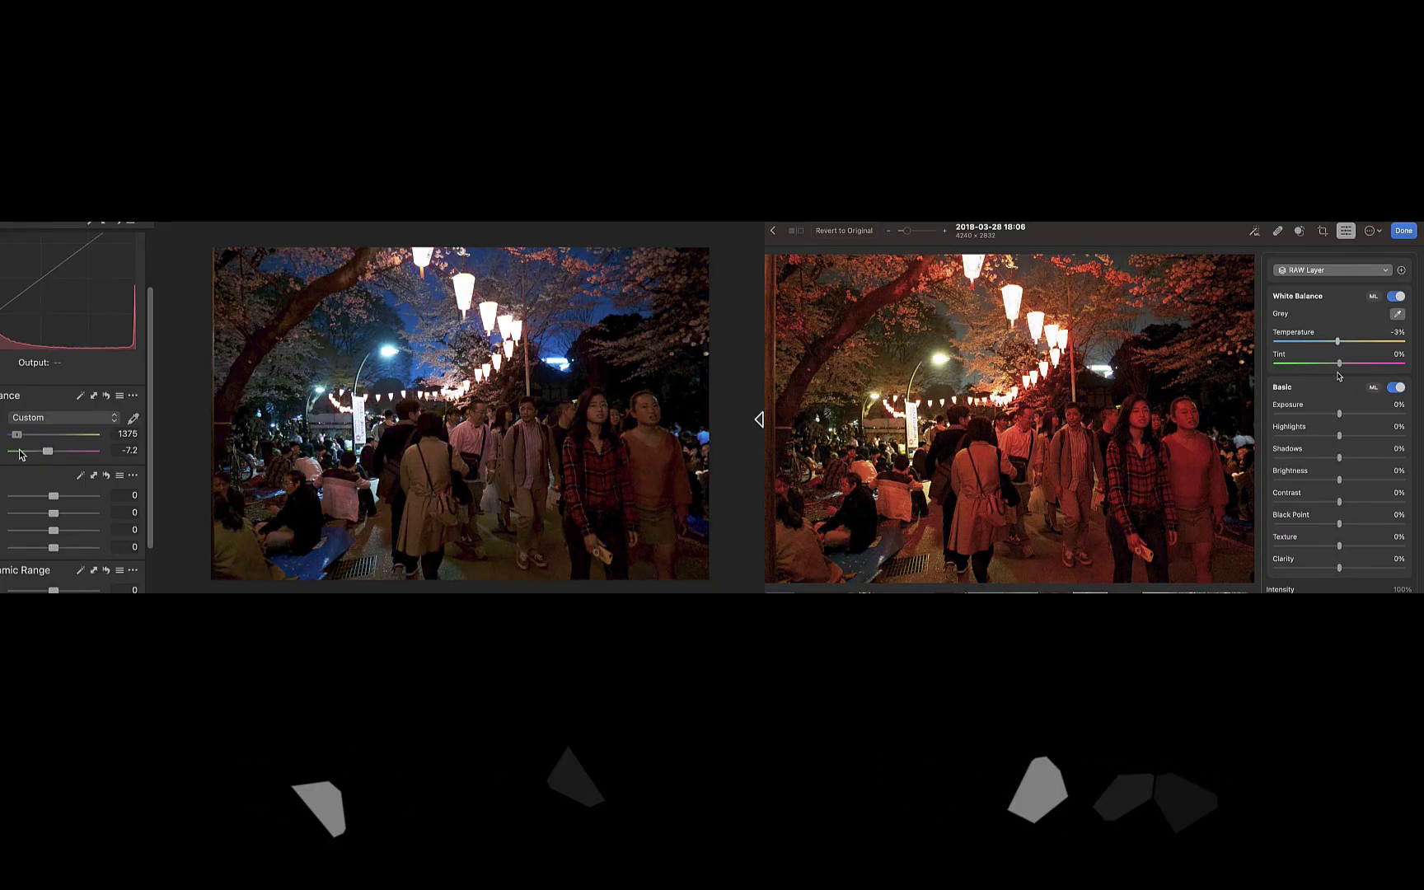
# Step: Sweep the festival photo's temperature between blue and red repeatedly, finishing deep blue at 1580 K
pyautogui.moveTo(30, 454)
pyautogui.mouseDown()
pyautogui.moveTo(50, 449)
pyautogui.moveTo(17, 455)
pyautogui.moveTo(33, 453)
pyautogui.mouseUp()
pyautogui.click(1334, 375)
pyautogui.moveTo(1336, 375); pyautogui.dragTo(1326, 372)
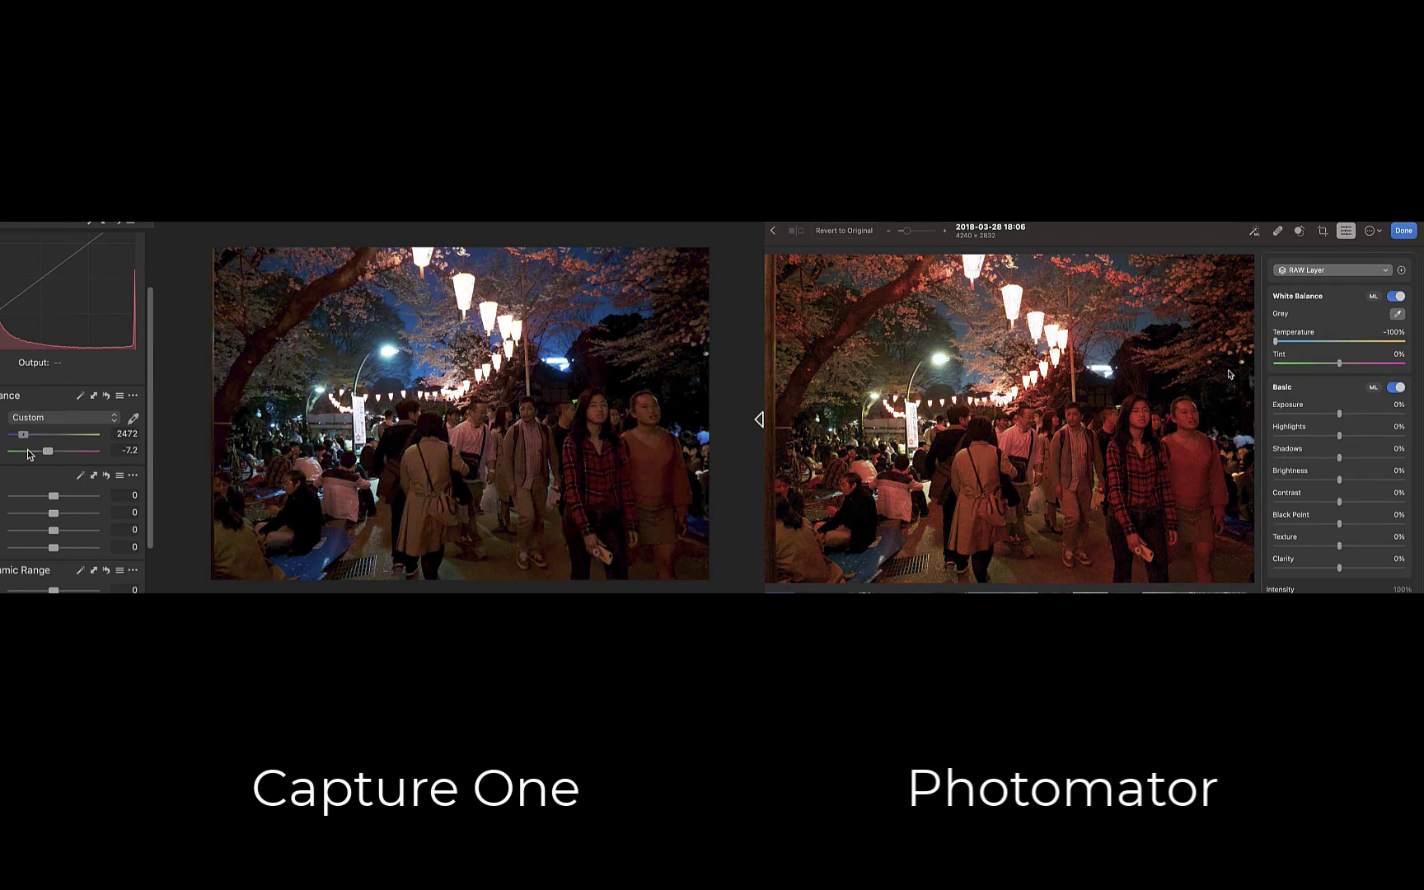
pyautogui.moveTo(33, 453)
pyautogui.mouseDown()
pyautogui.moveTo(49, 453)
pyautogui.moveTo(25, 454)
pyautogui.mouseUp()
pyautogui.moveTo(1327, 373); pyautogui.dragTo(1298, 377)
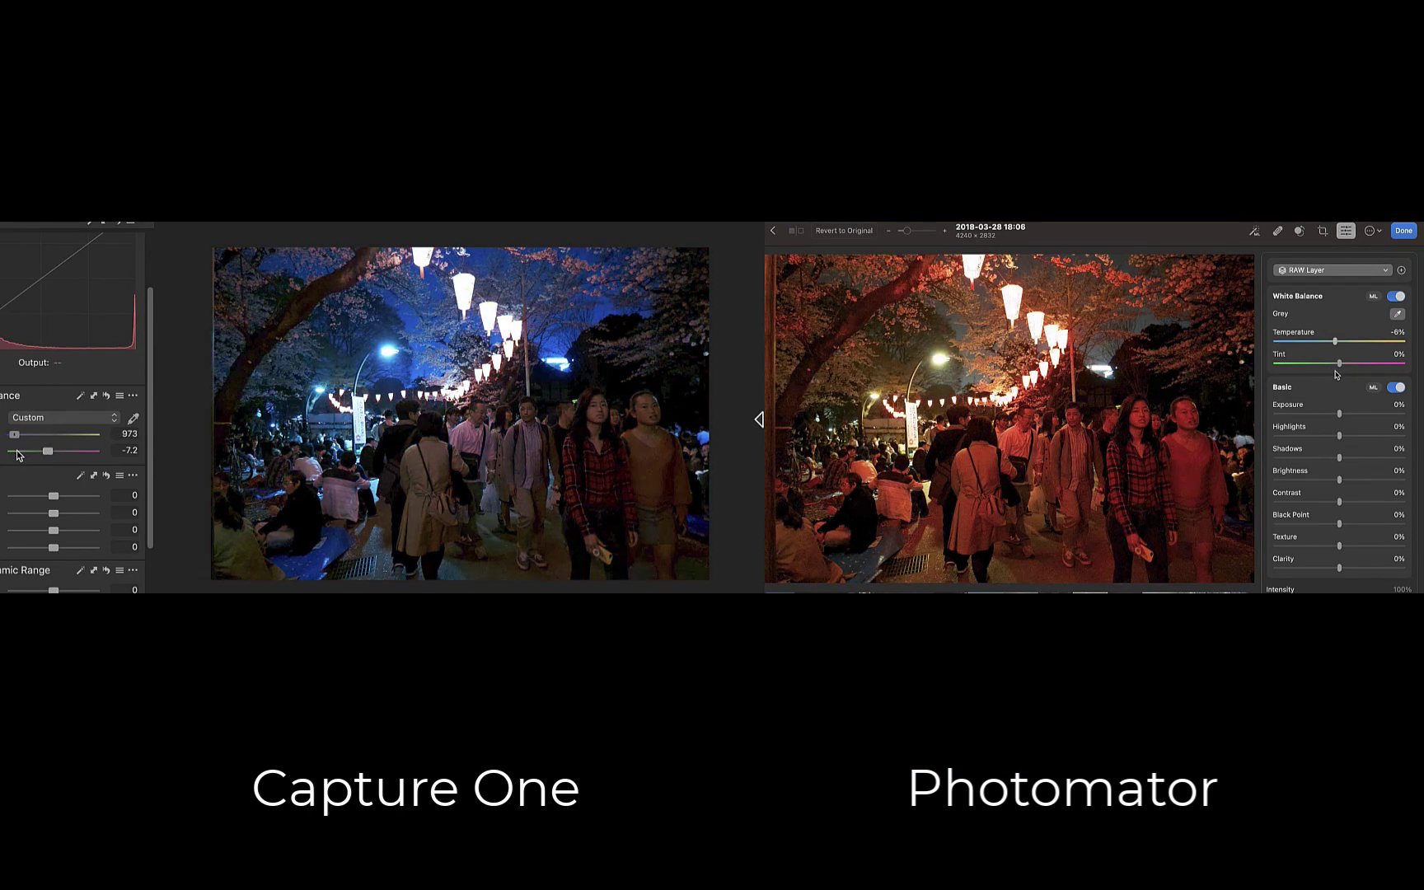
pyautogui.moveTo(25, 454); pyautogui.dragTo(40, 453)
pyautogui.moveTo(1299, 376); pyautogui.dragTo(1339, 372)
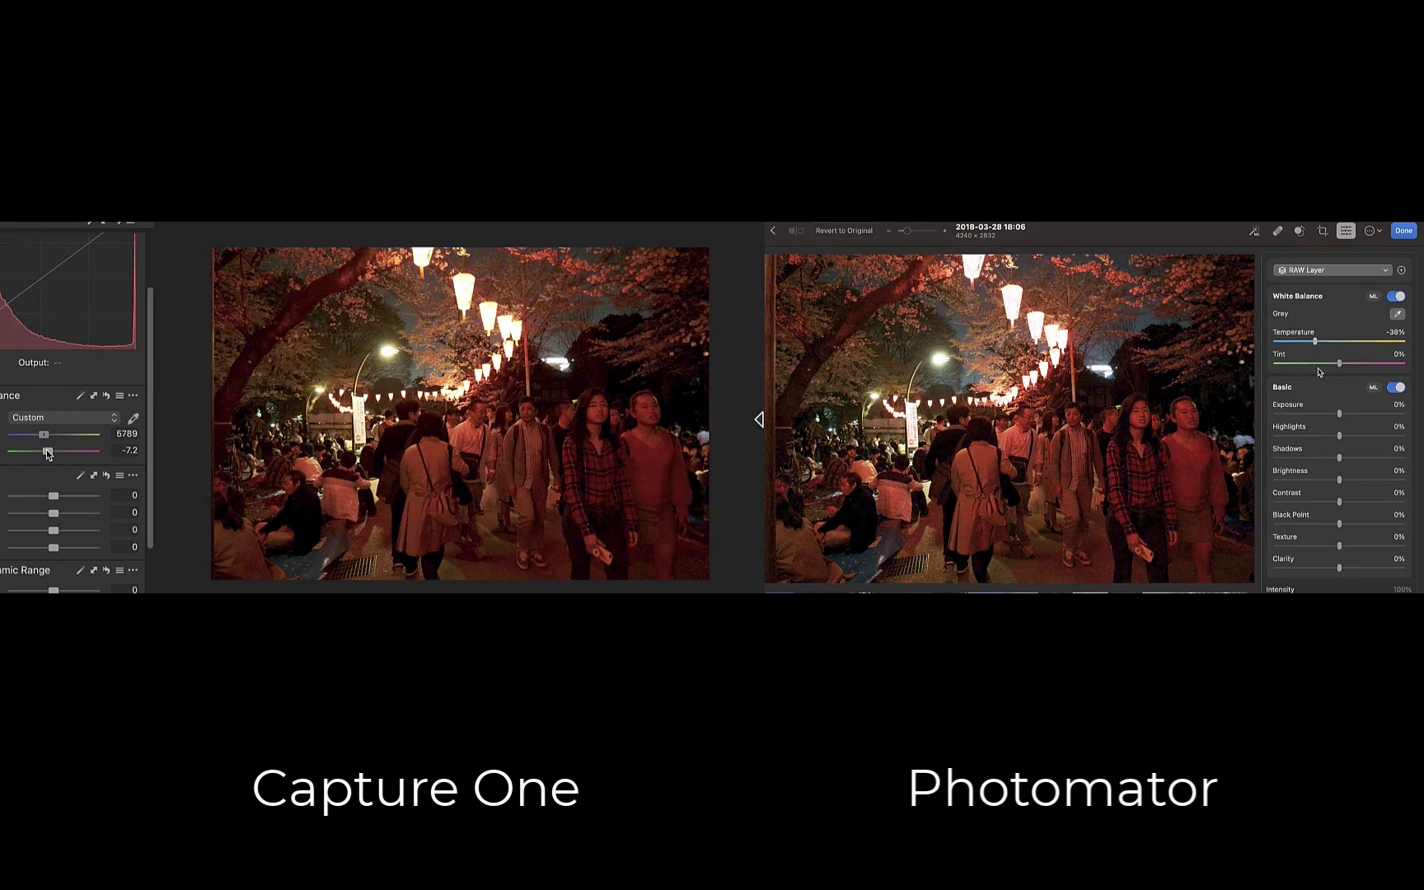
pyautogui.moveTo(40, 453); pyautogui.dragTo(21, 455)
pyautogui.moveTo(1340, 374); pyautogui.dragTo(1267, 377)
pyautogui.moveTo(21, 455); pyautogui.dragTo(23, 454)
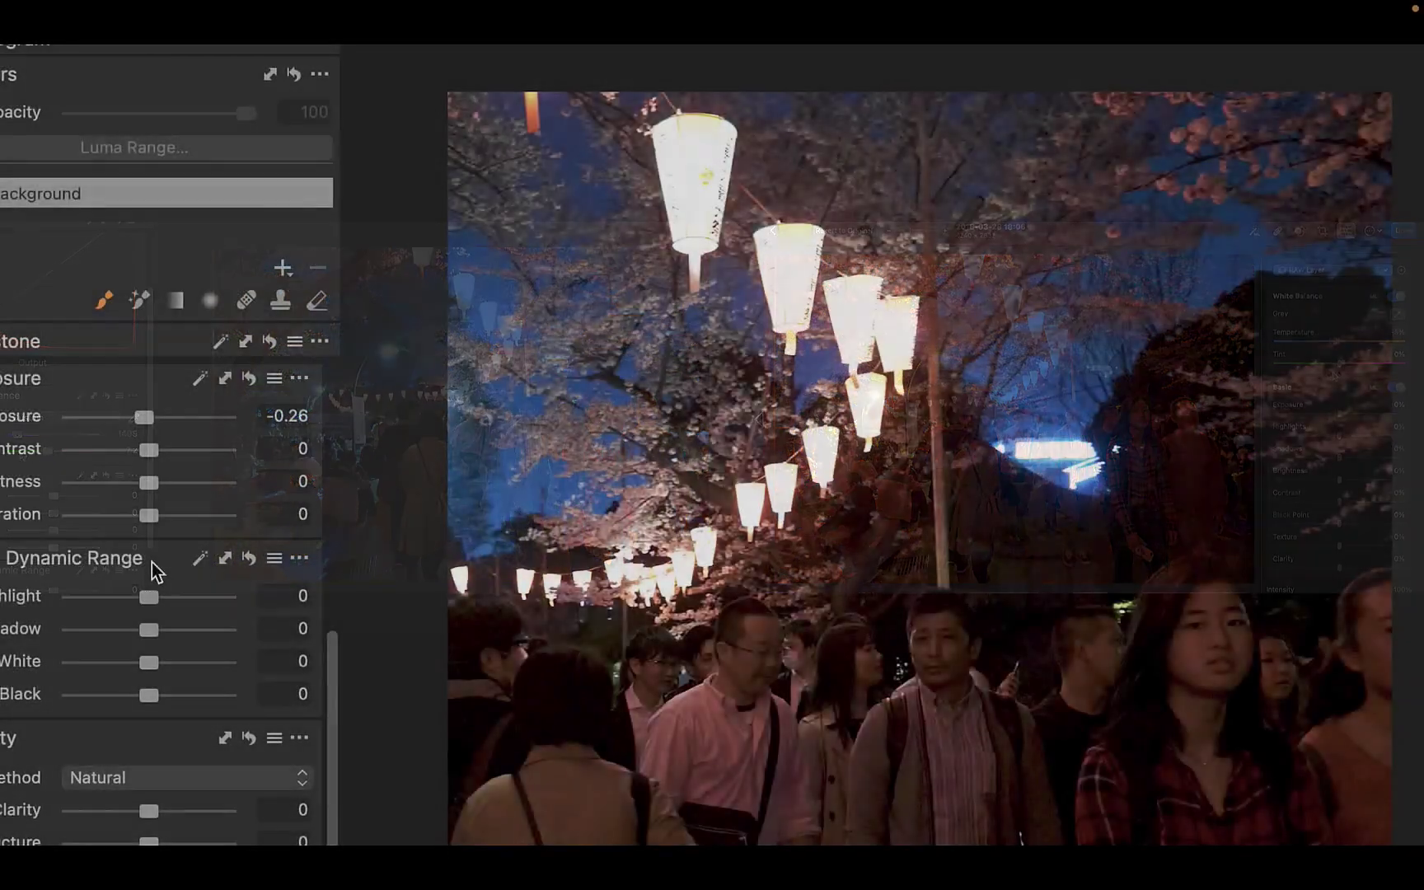
# Step: Drag the lantern photo's Highlights down to test its range, settling at -15%
pyautogui.moveTo(153, 597); pyautogui.dragTo(159, 647)
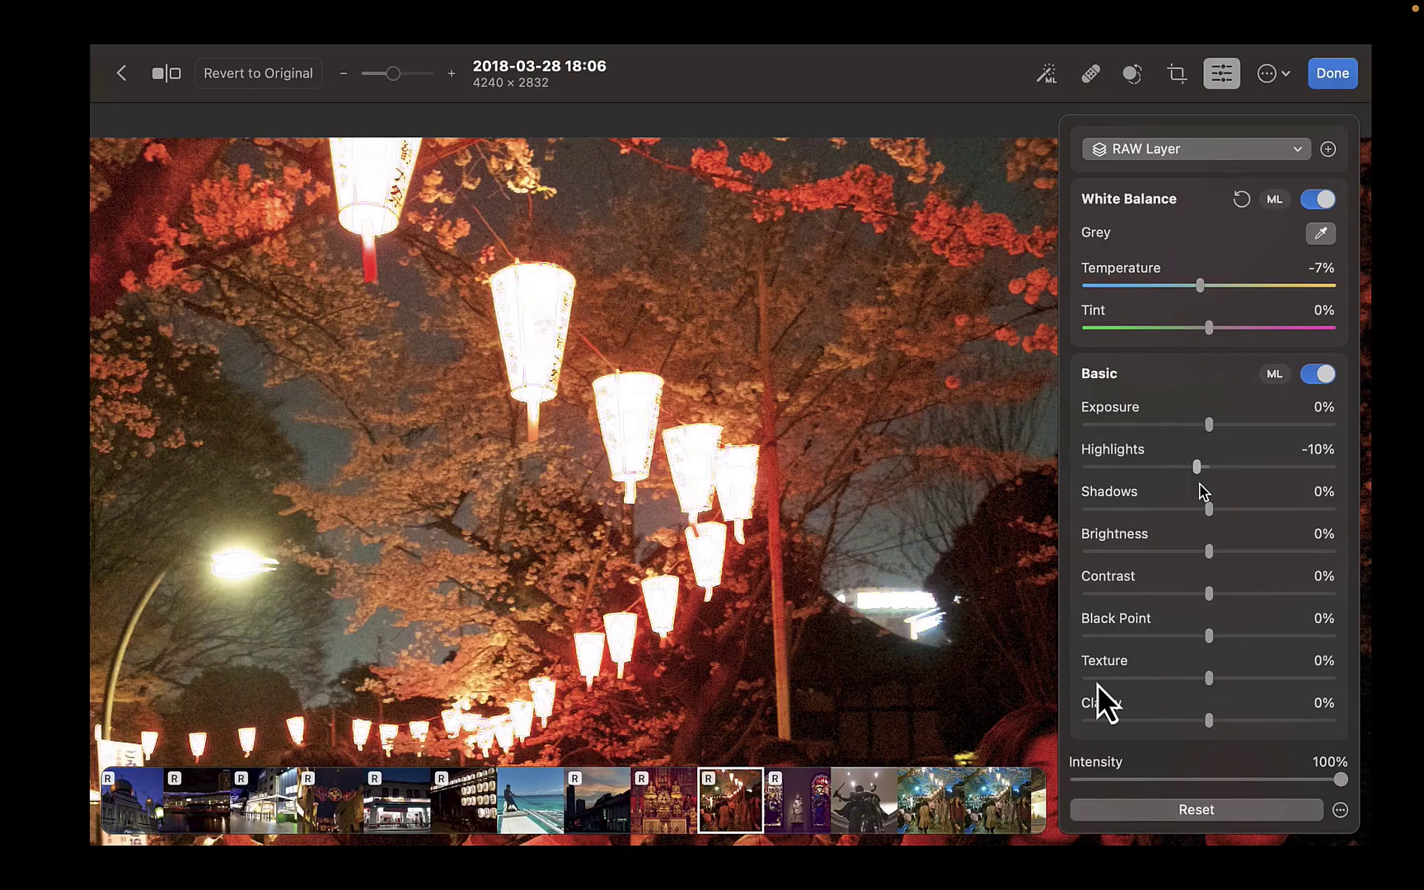
pyautogui.moveTo(1201, 484)
pyautogui.mouseDown()
pyautogui.moveTo(1097, 487)
pyautogui.moveTo(1225, 500)
pyautogui.moveTo(1099, 489)
pyautogui.moveTo(1208, 491)
pyautogui.moveTo(1164, 469)
pyautogui.moveTo(1042, 470)
pyautogui.moveTo(1169, 481)
pyautogui.moveTo(1087, 468)
pyautogui.moveTo(1238, 469)
pyautogui.moveTo(1090, 467)
pyautogui.moveTo(1203, 492)
pyautogui.moveTo(1109, 486)
pyautogui.moveTo(1205, 493)
pyautogui.moveTo(1104, 492)
pyautogui.moveTo(1194, 495)
pyautogui.mouseUp()
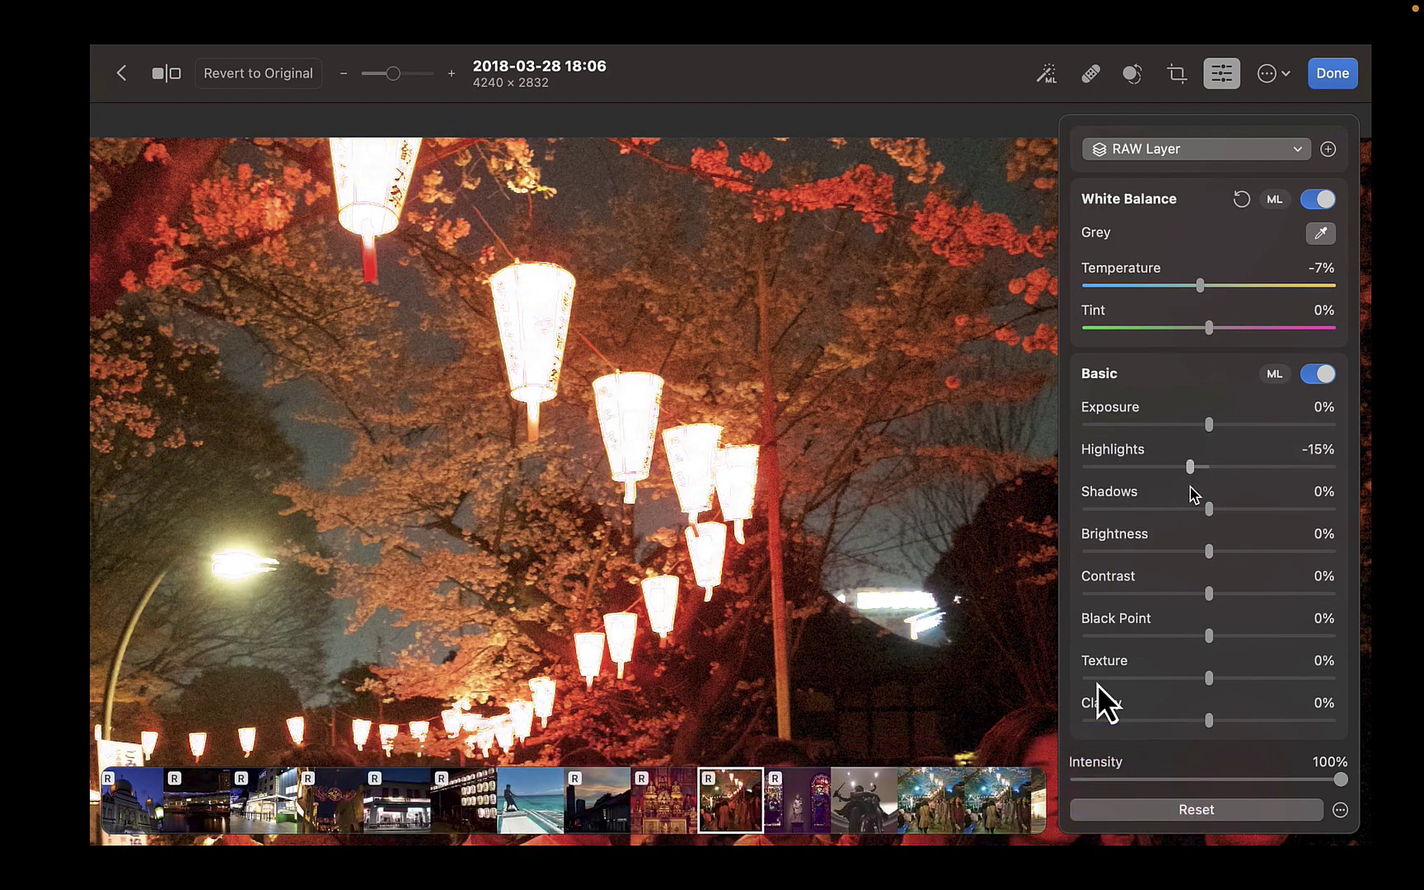